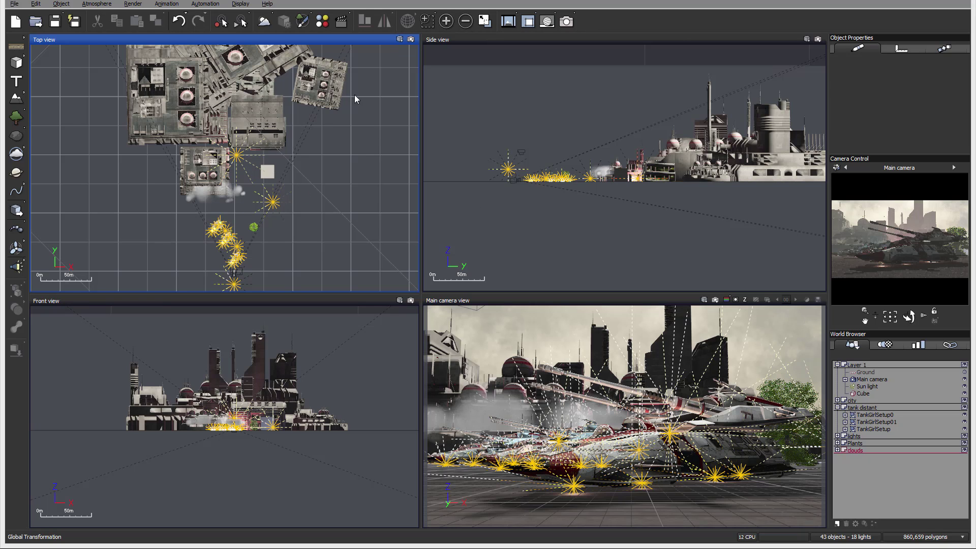
Expand the clouds, Plants, lights and city layers in the scene's object list.
right_drag(335, 219, 360, 223)
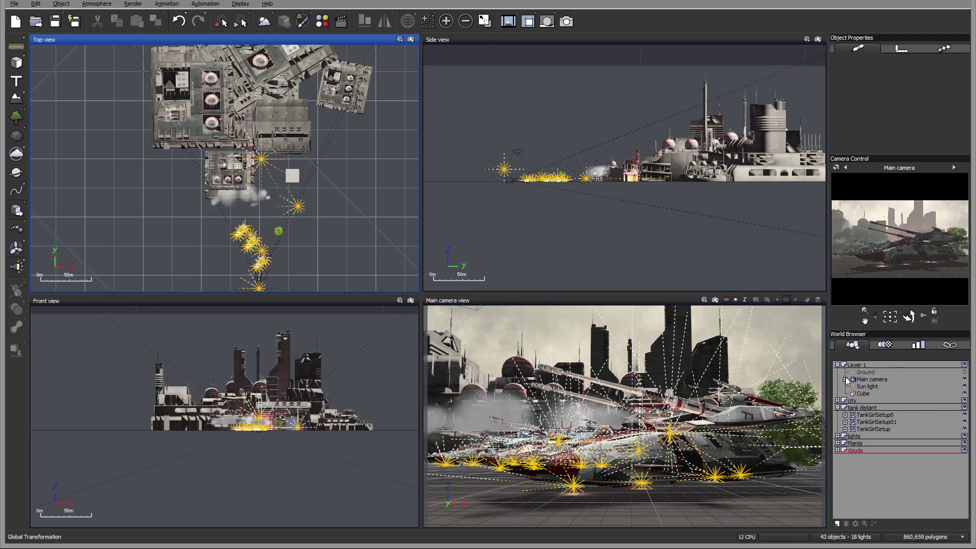
click(838, 450)
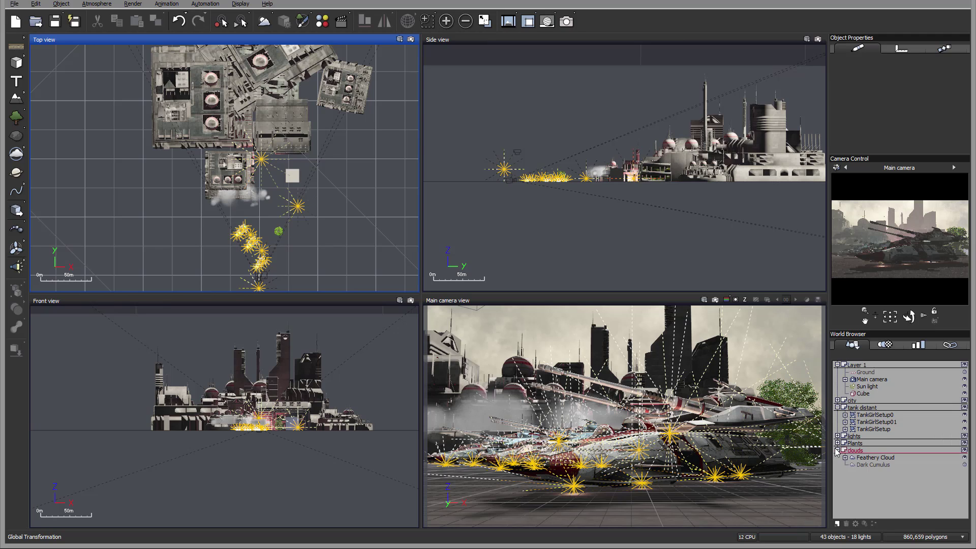
click(838, 443)
click(838, 436)
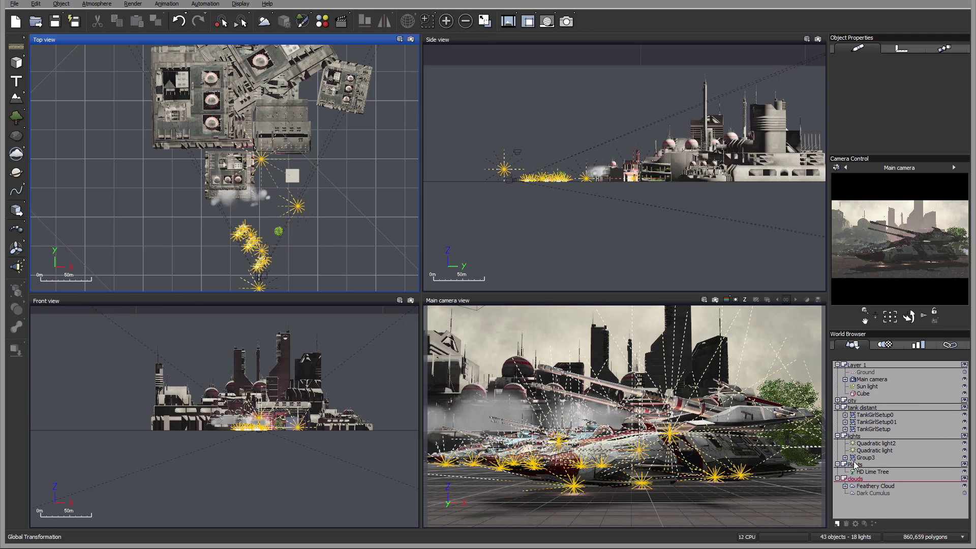
click(838, 401)
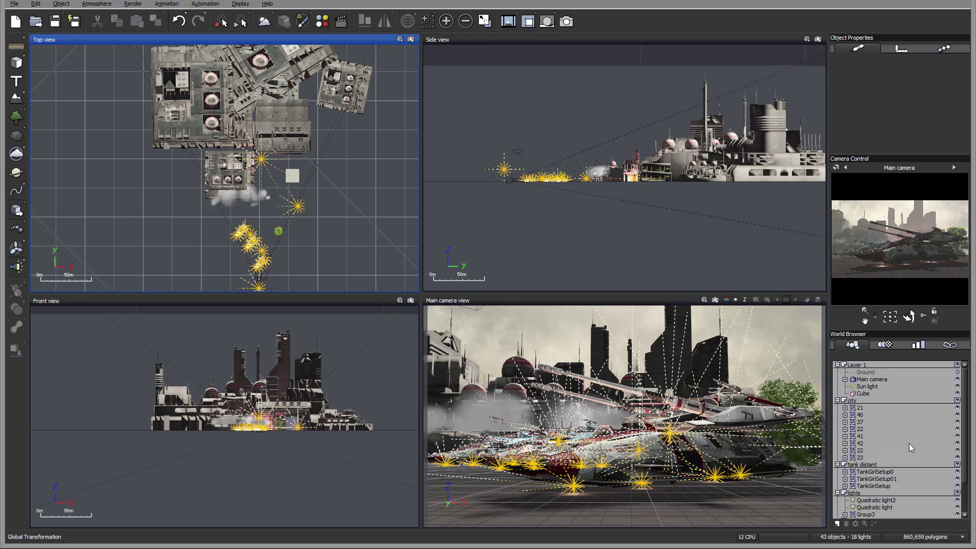
Select object 21 in the city layer and look through the list of materials it uses.
click(861, 408)
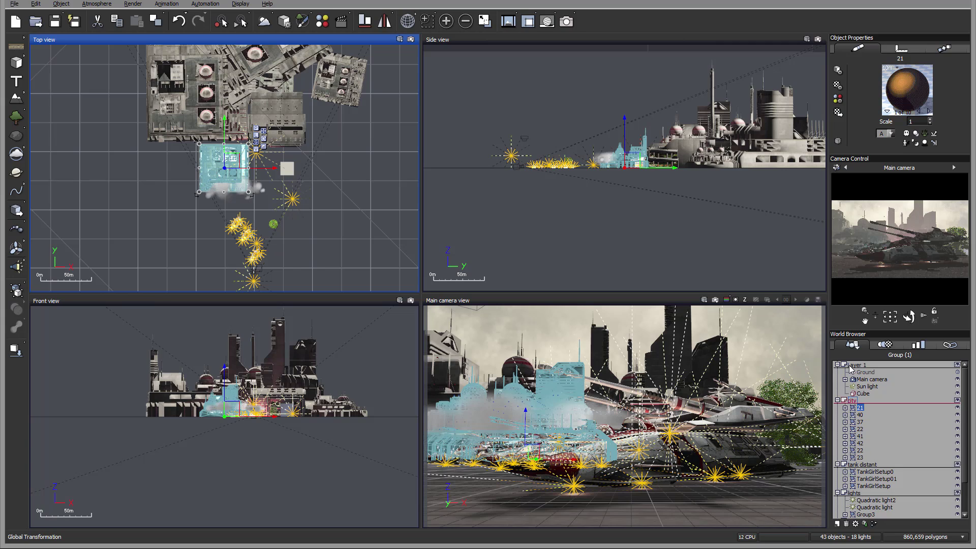
click(888, 110)
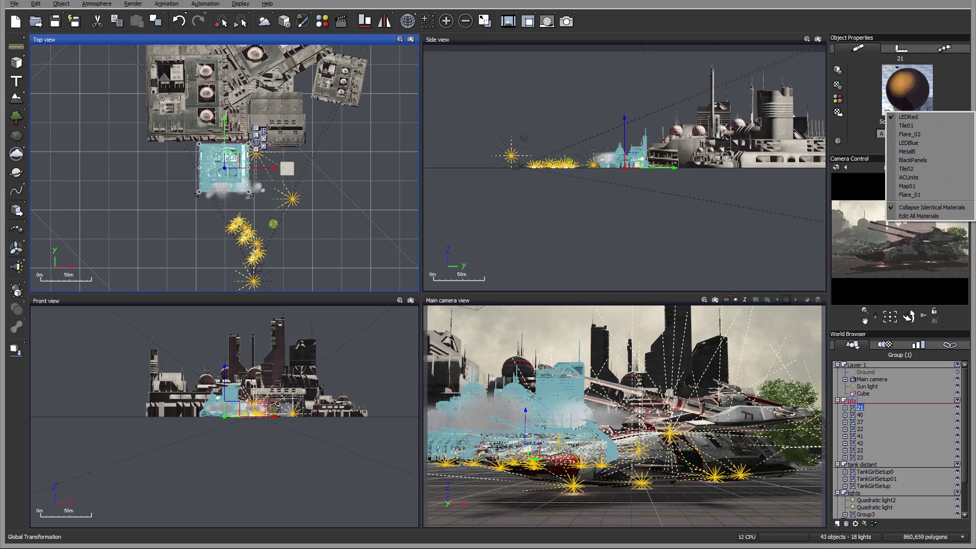
key(Escape)
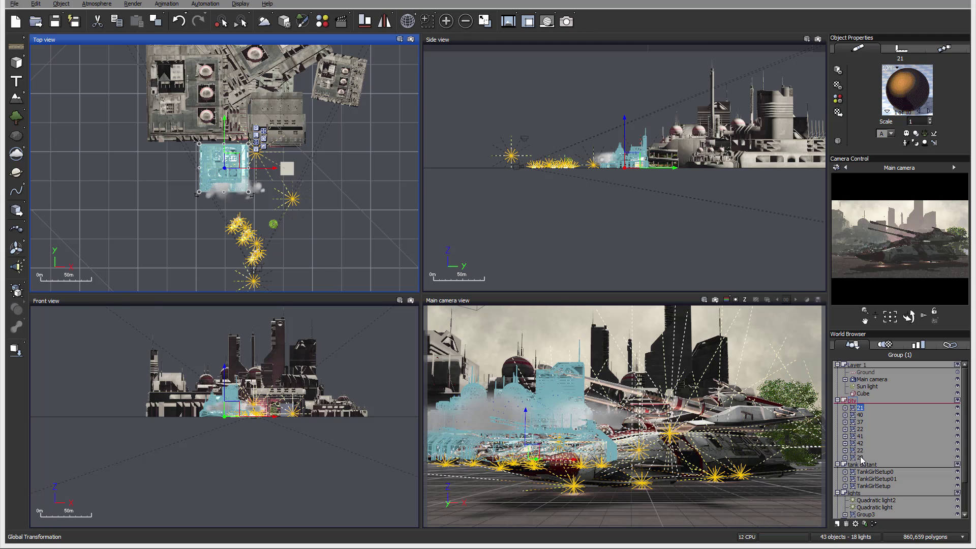
Select the whole city layer to review the materials of all its objects, and collapse the layer.
click(849, 403)
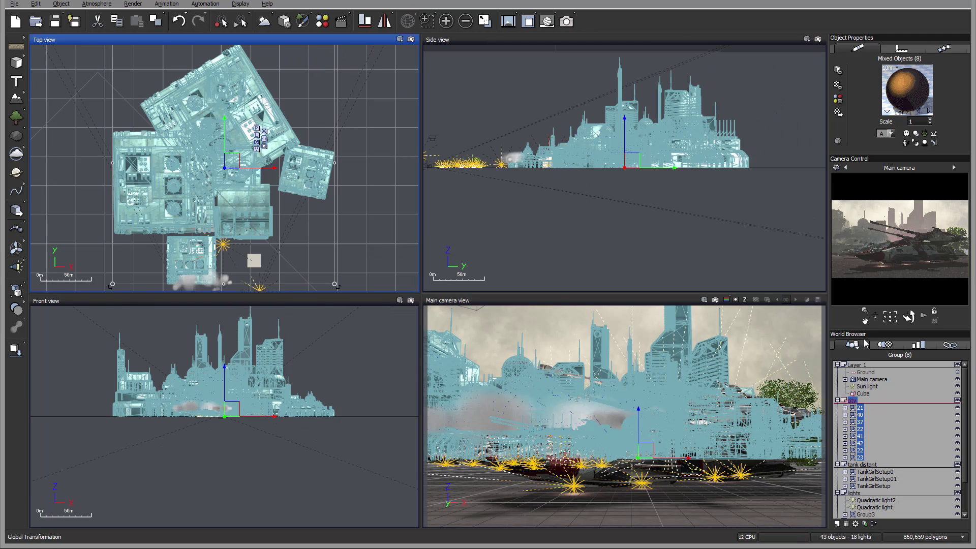
click(887, 111)
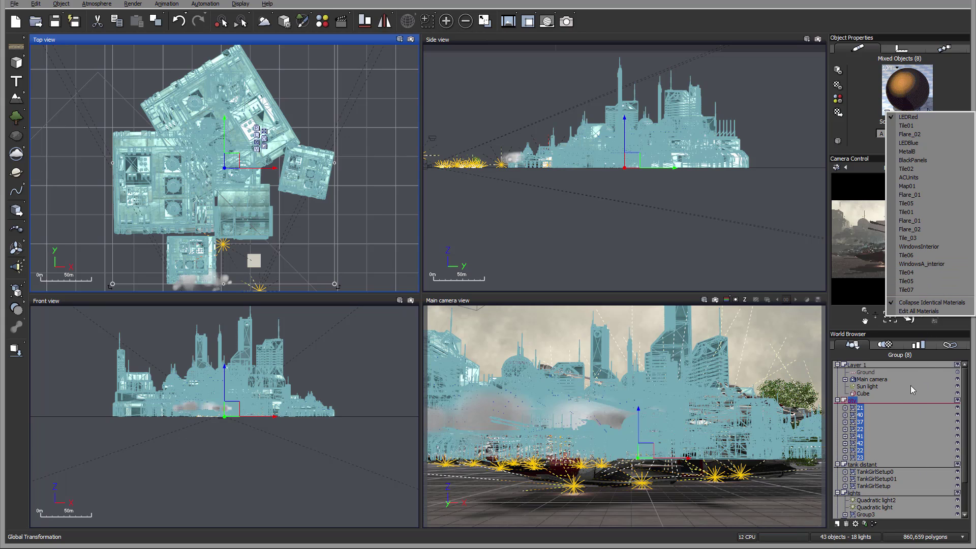
click(837, 399)
click(837, 399)
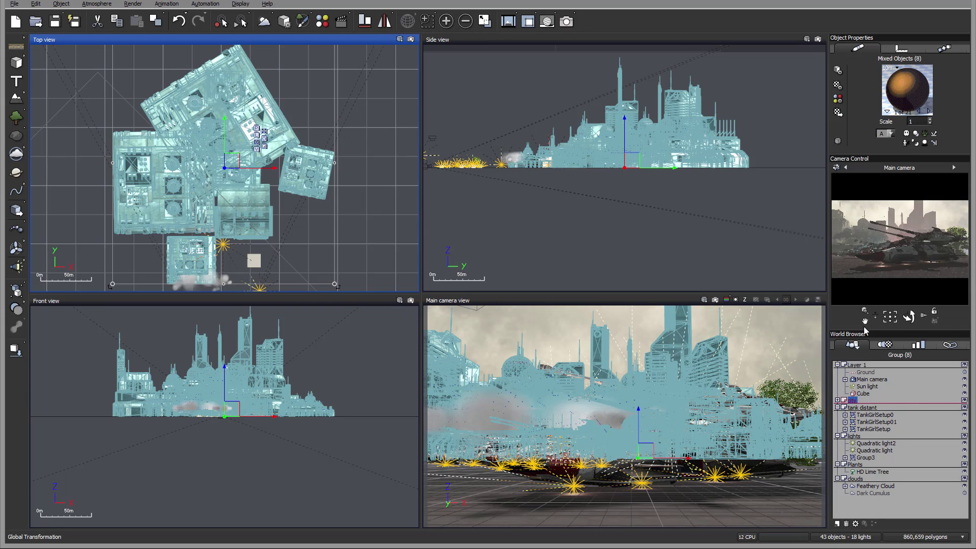
Show the scene's materials, expand the Standard materials group and clear the object selection.
click(883, 347)
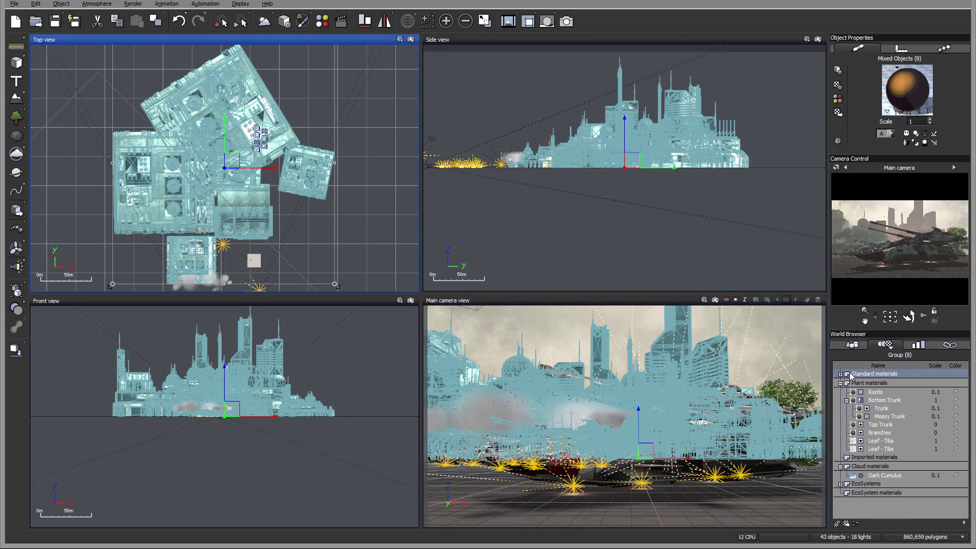
double_click(874, 373)
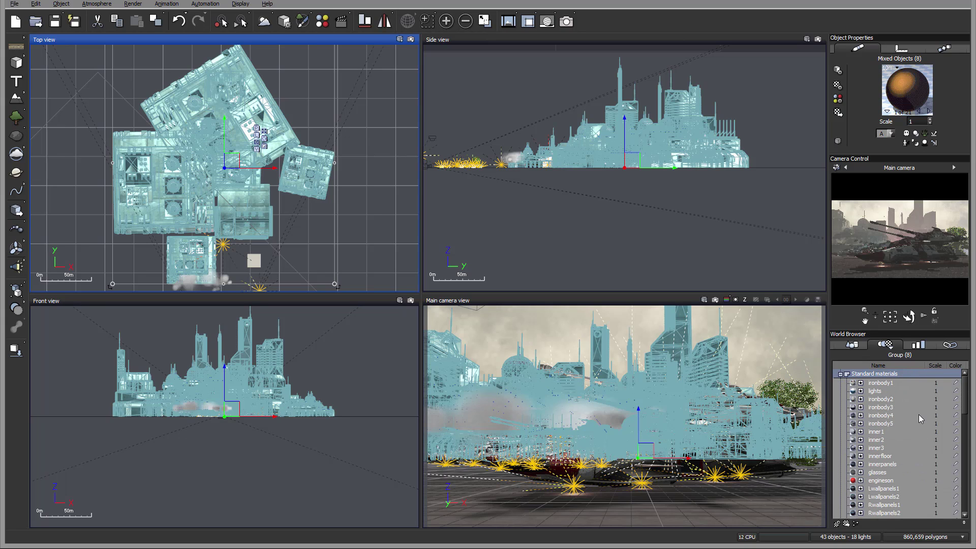
drag(965, 393, 971, 370)
click(888, 432)
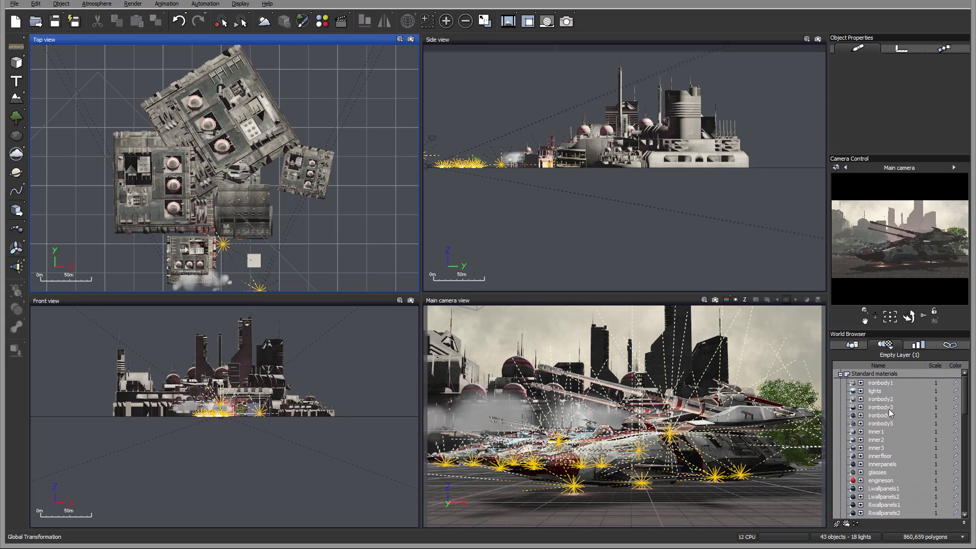
Try the Show Only Materials Names option on the material list and switch it back off.
click(890, 348)
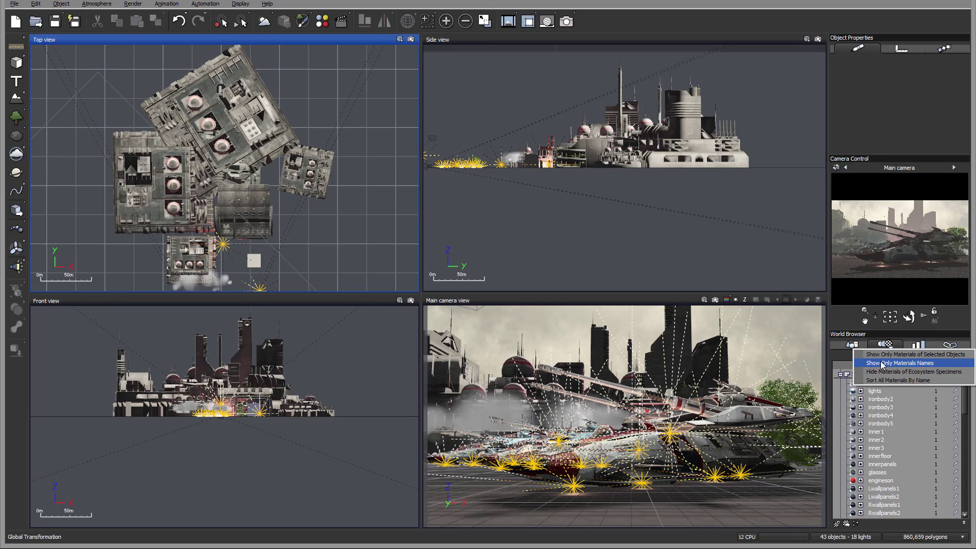
click(910, 364)
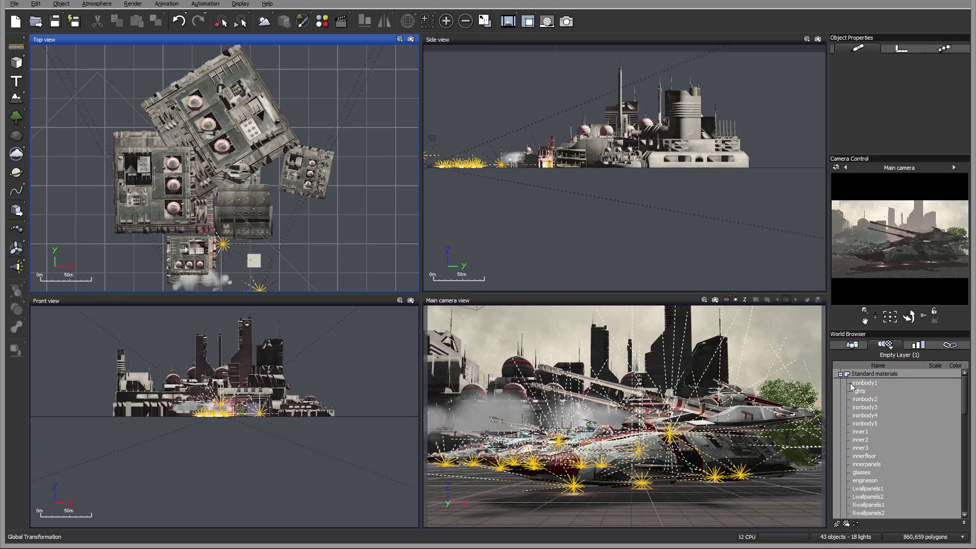
click(895, 355)
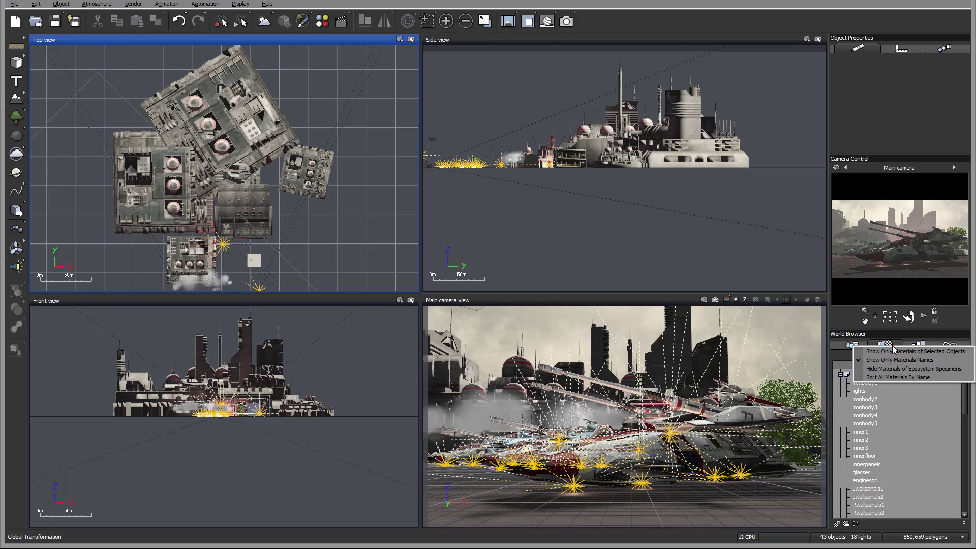
click(890, 361)
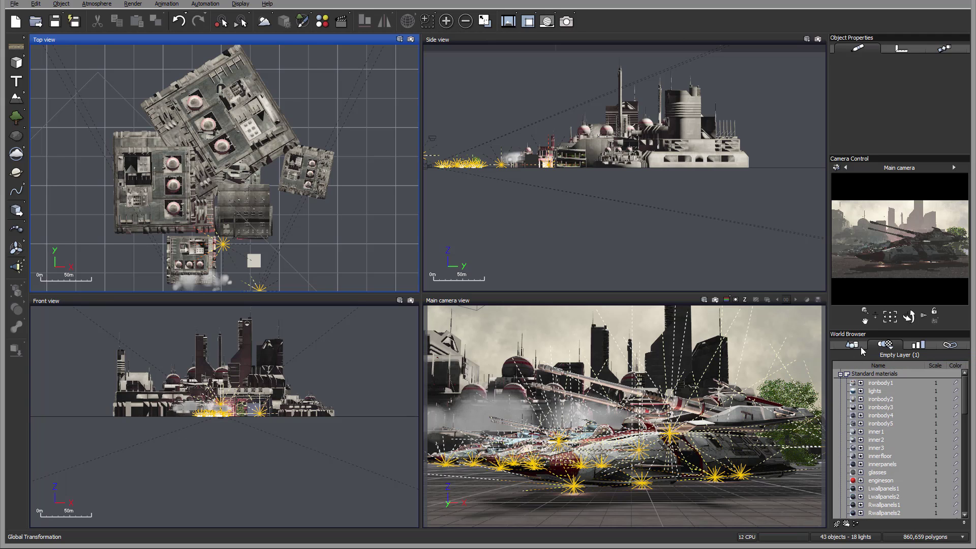
Review the material list's display options, and select the objects that use the inner2 material and the ironbody1 material.
mouse_move(964, 385)
mouse_down()
mouse_move(968, 420)
mouse_move(965, 382)
mouse_up()
click(891, 348)
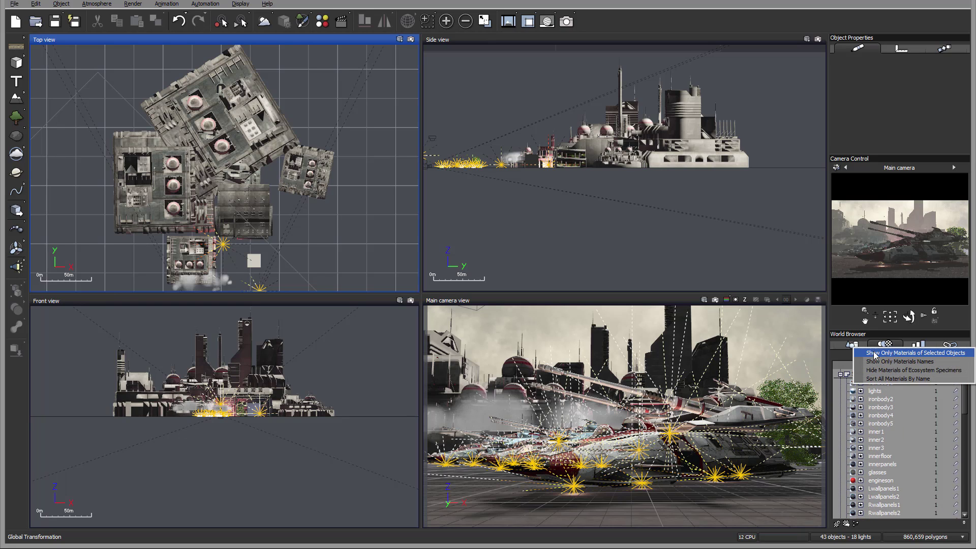
click(867, 370)
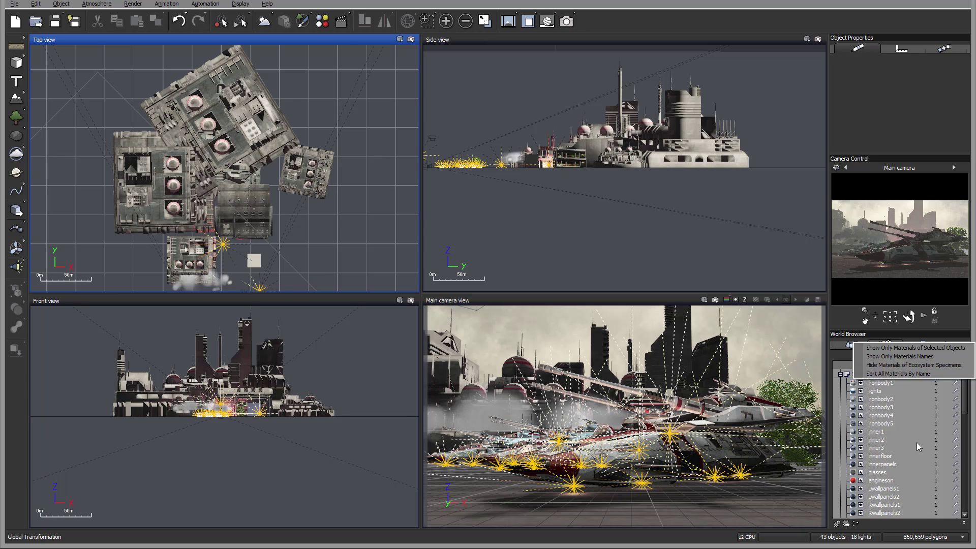
click(917, 441)
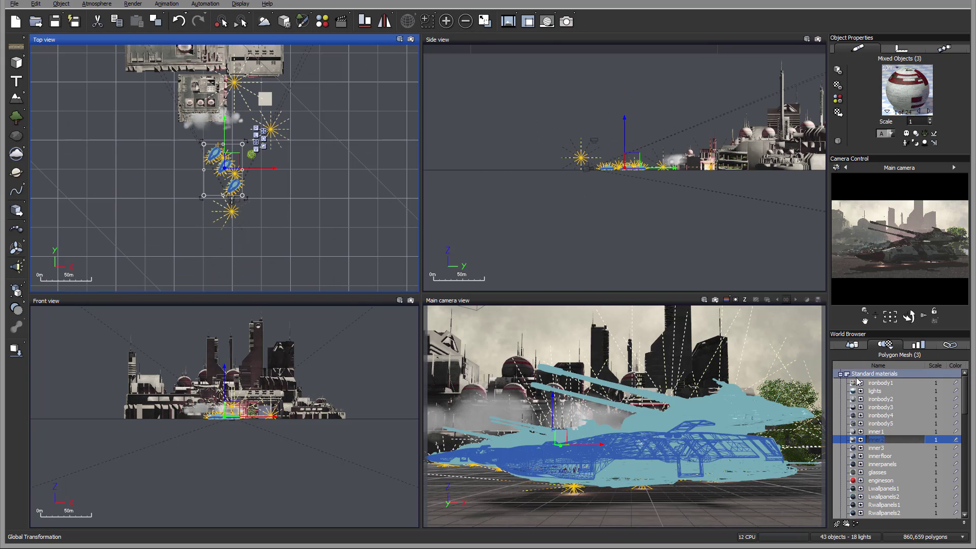
click(862, 385)
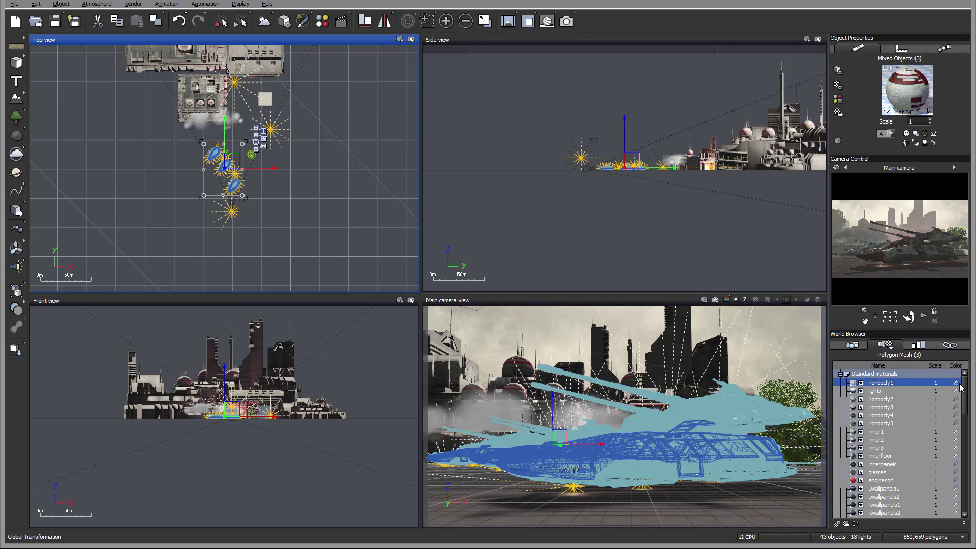
Select the objects using the LEDBlue material, and inspect LEDRed's Color & Alpha settings in the material editor without changing them.
drag(964, 386, 936, 442)
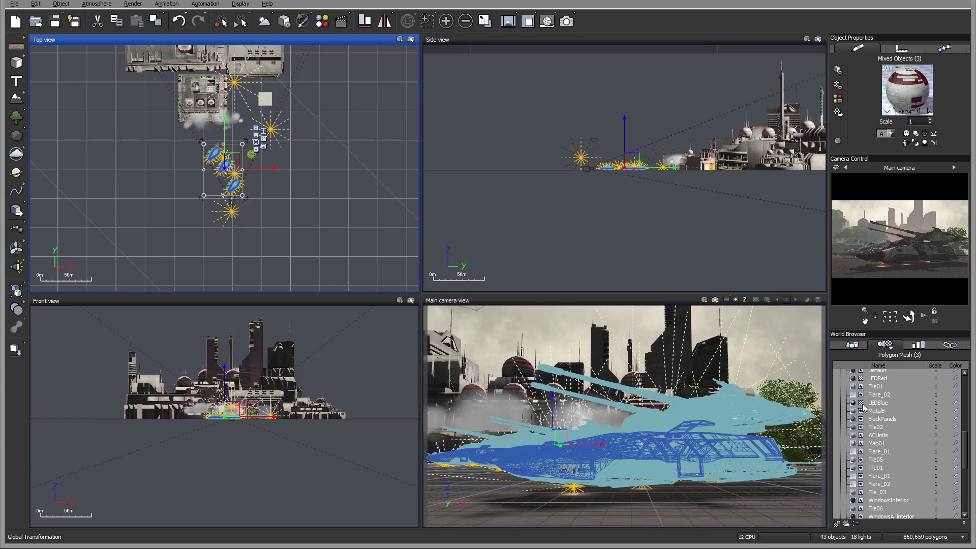
click(879, 404)
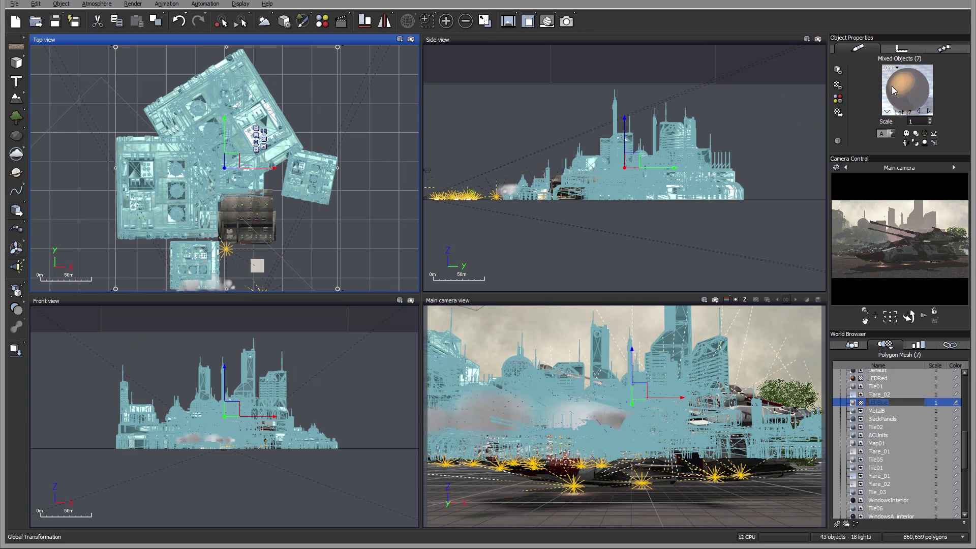
double_click(906, 100)
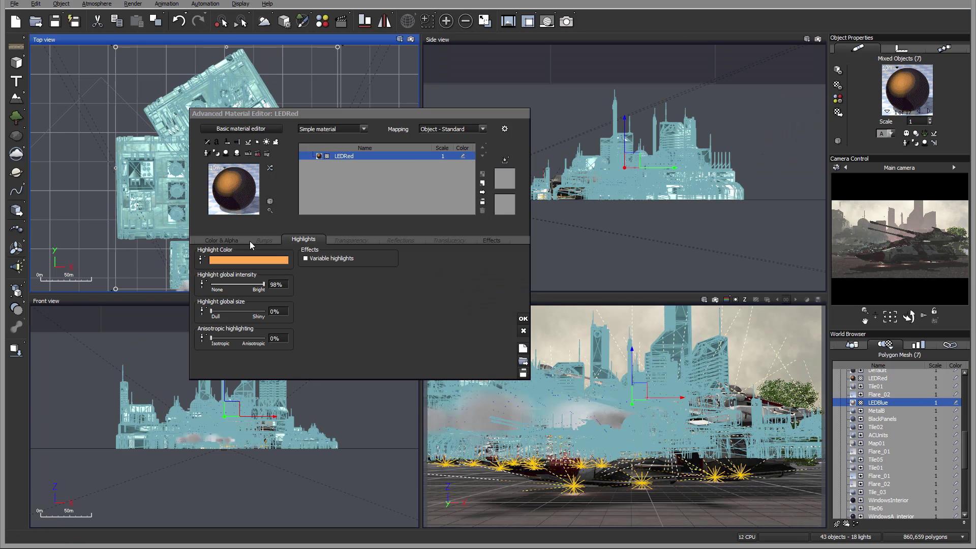
click(218, 240)
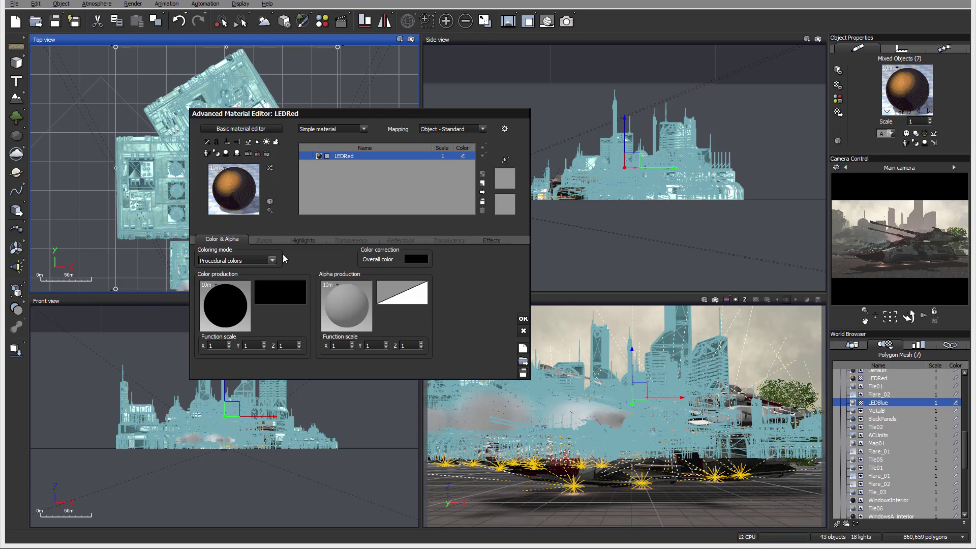
click(524, 331)
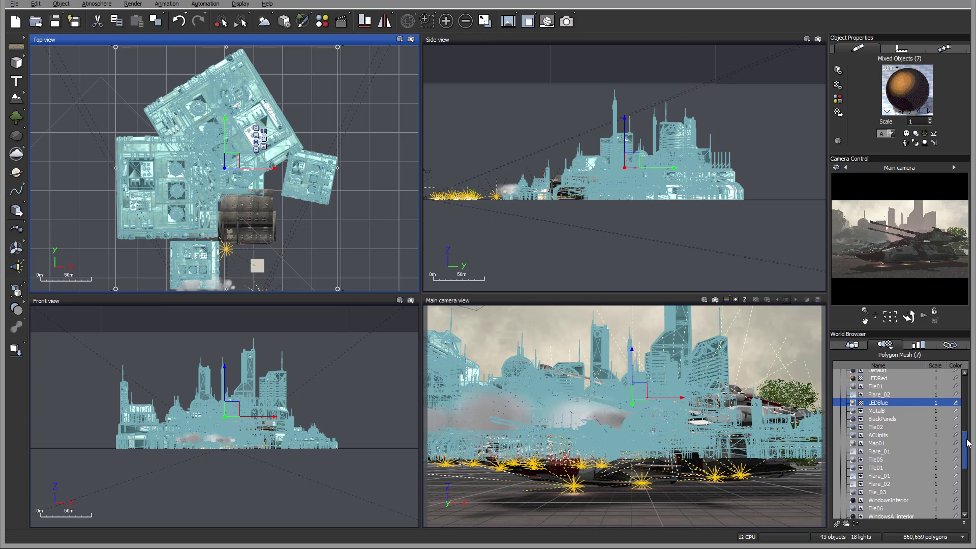
Expand the EcoSystems group and its Default material, and examine their layers along with the plant and cloud materials.
drag(965, 444, 964, 457)
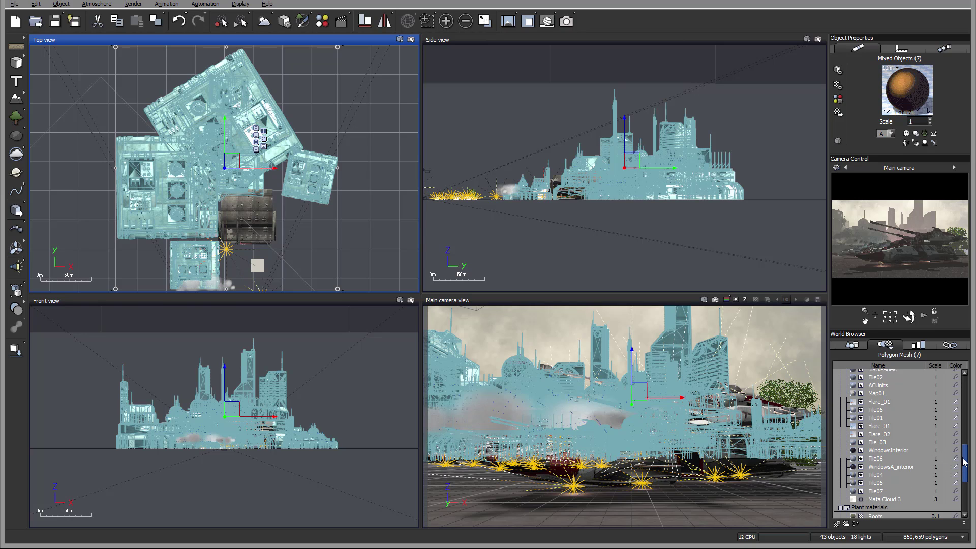
drag(965, 469, 965, 497)
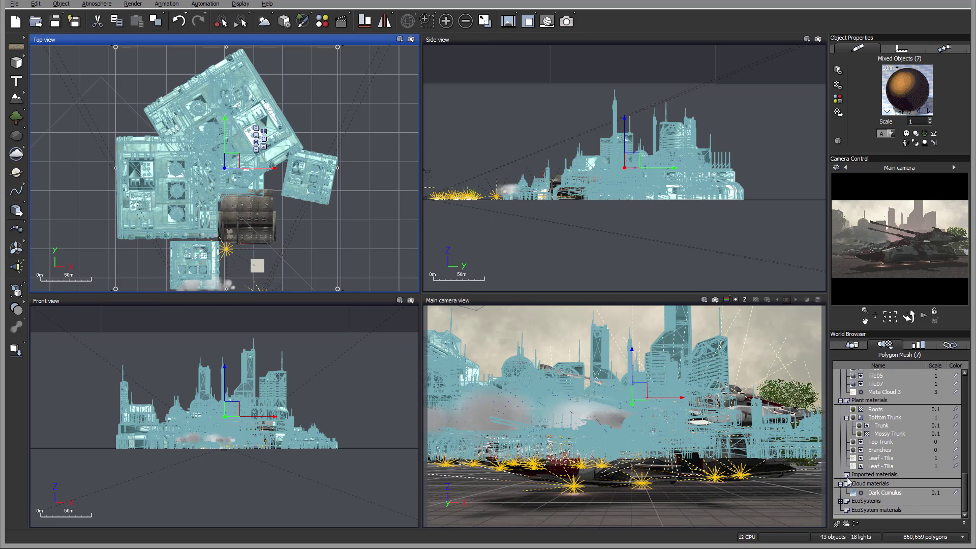
click(840, 501)
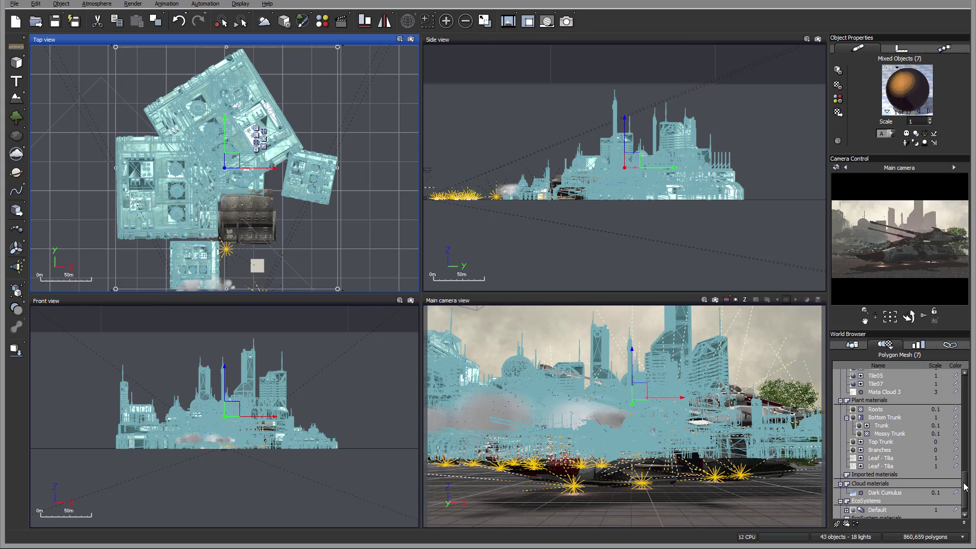
scroll(965, 487, down, 1)
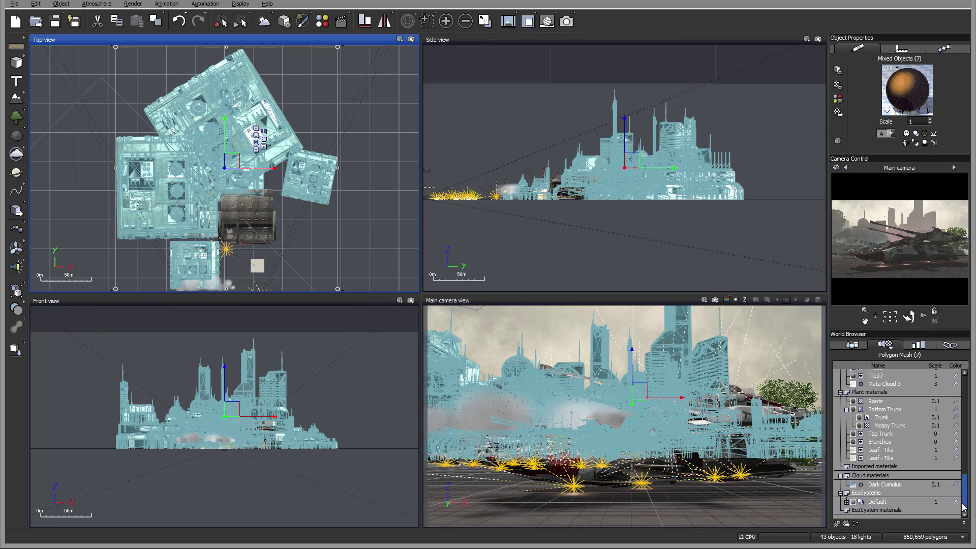
click(848, 502)
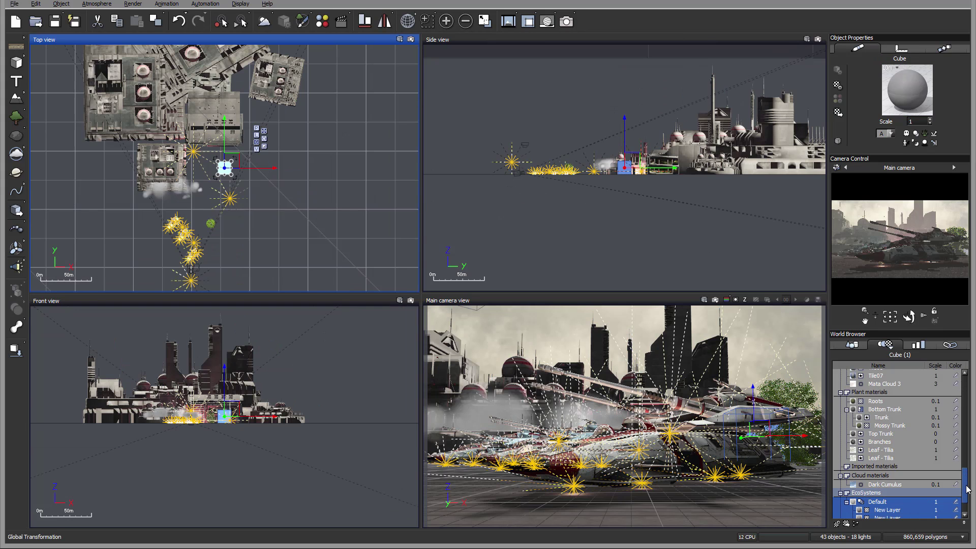
drag(967, 489, 967, 499)
click(895, 485)
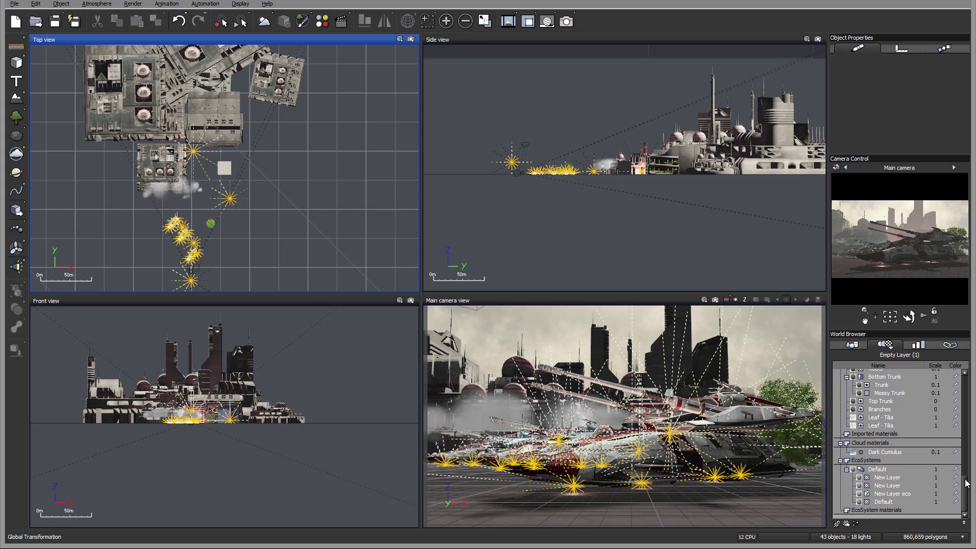
mouse_move(965, 488)
mouse_down()
mouse_move(957, 460)
mouse_move(956, 477)
mouse_up()
scroll(955, 484, up, 1)
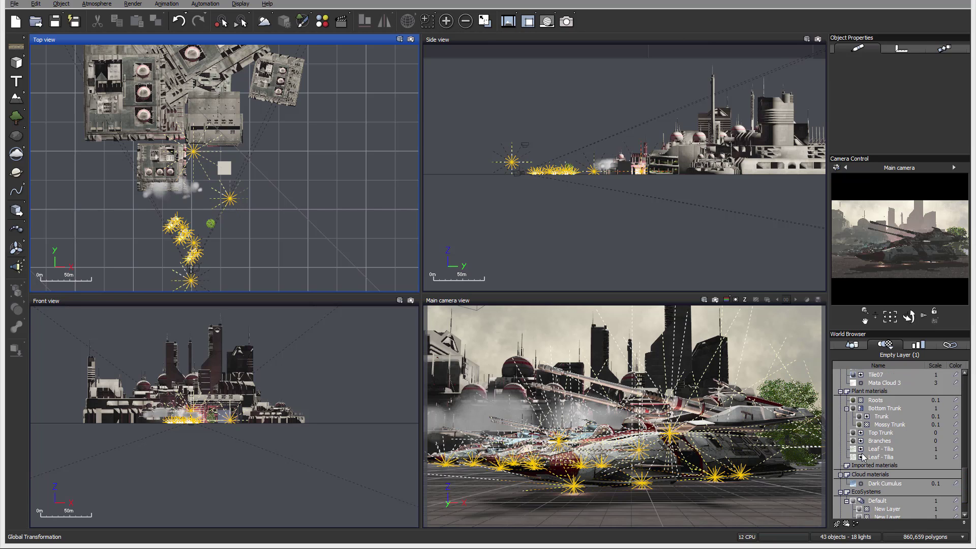
scroll(956, 478, down, 4)
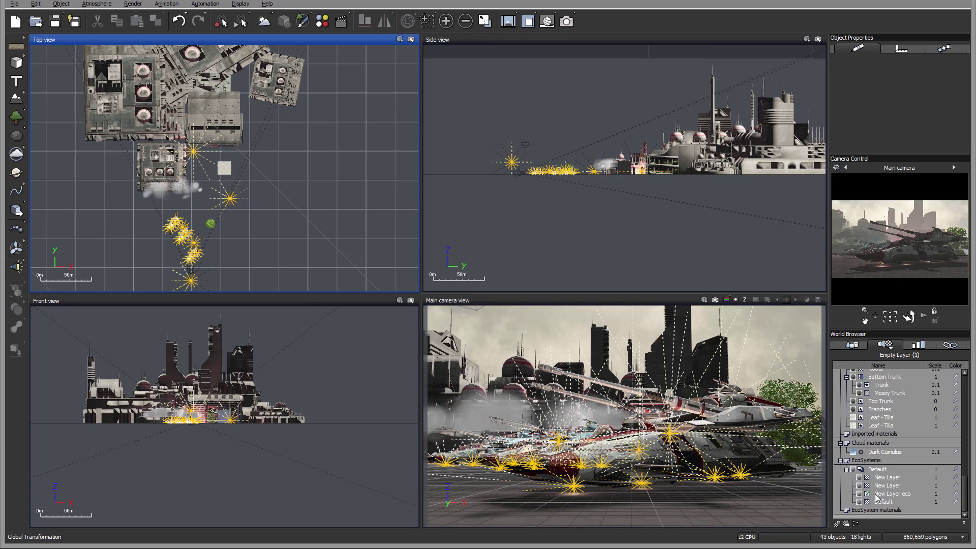
scroll(965, 485, up, 5)
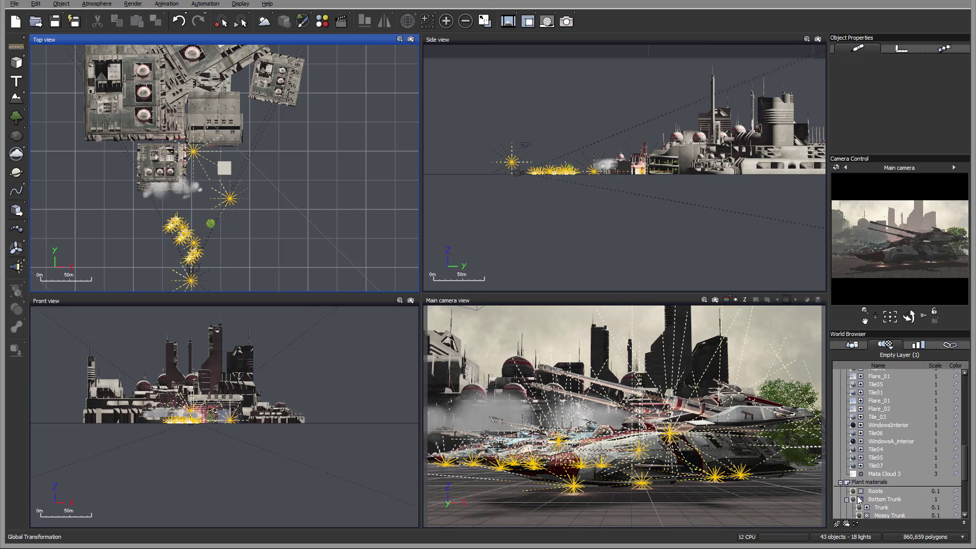
Restrict the material list to names only and to the materials of selected objects.
drag(964, 471, 966, 378)
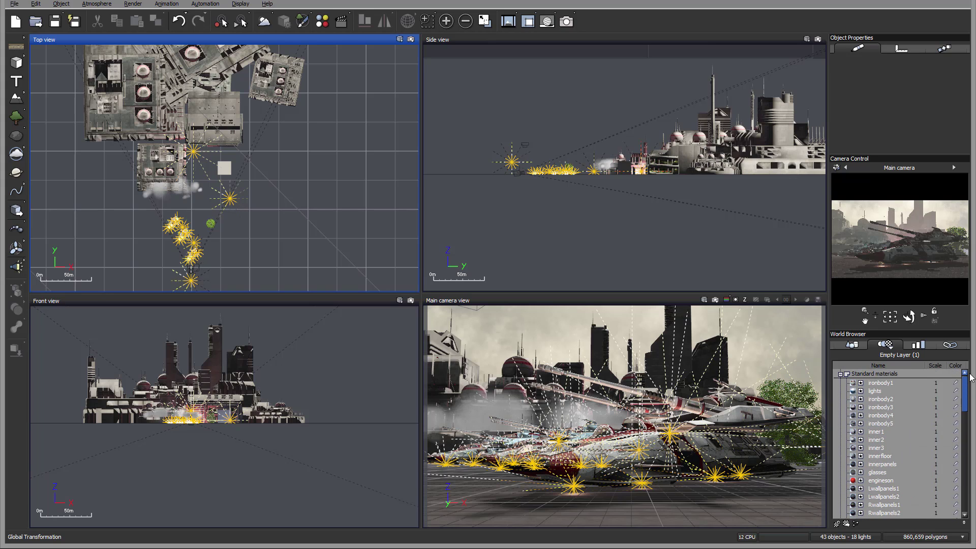
click(890, 347)
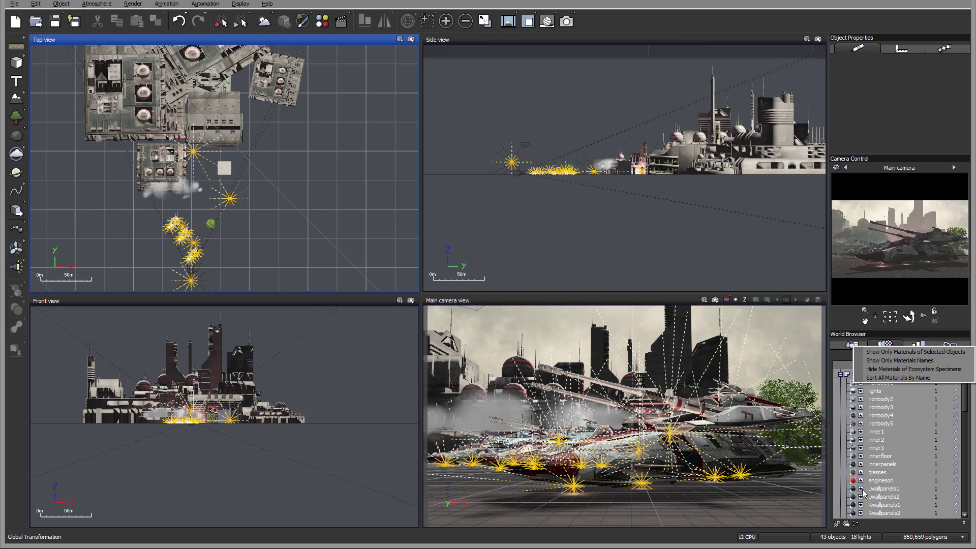
click(867, 360)
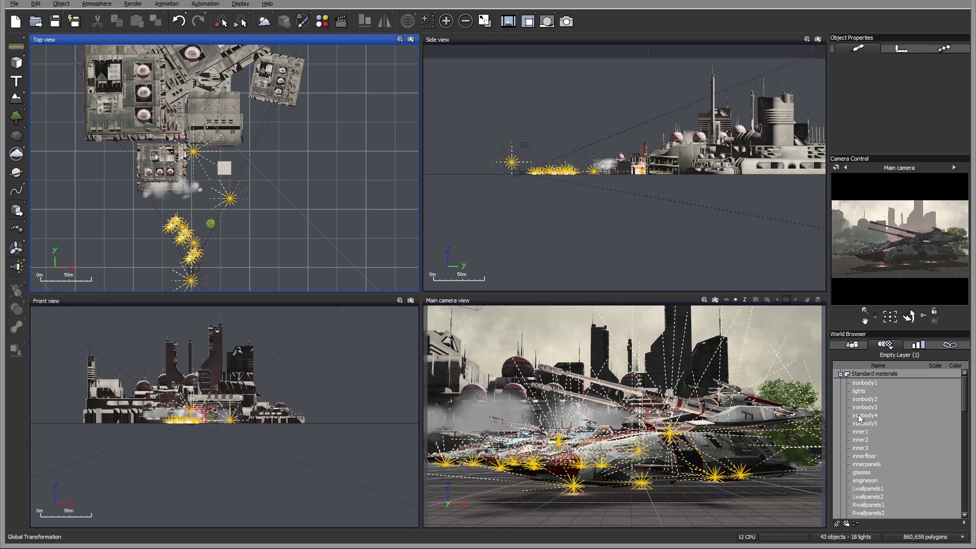
click(892, 354)
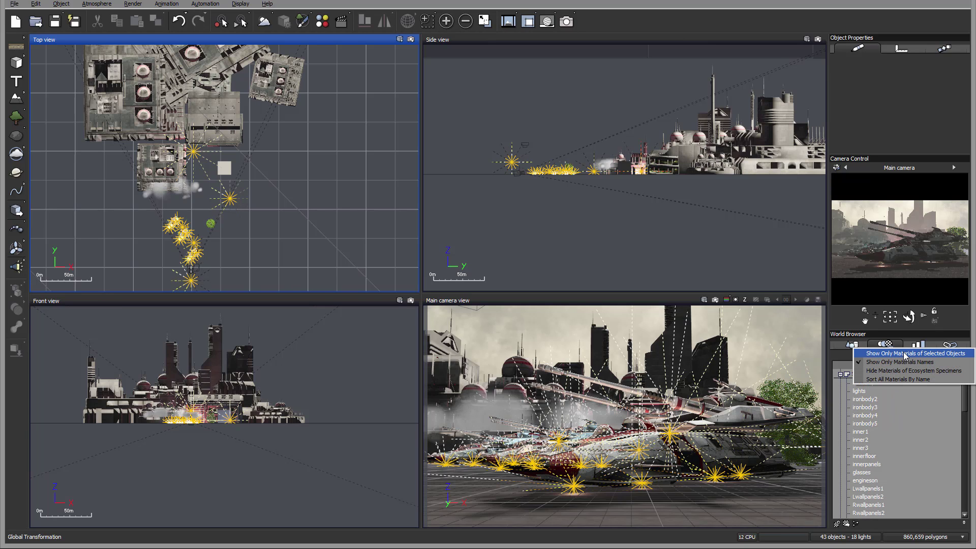
click(904, 354)
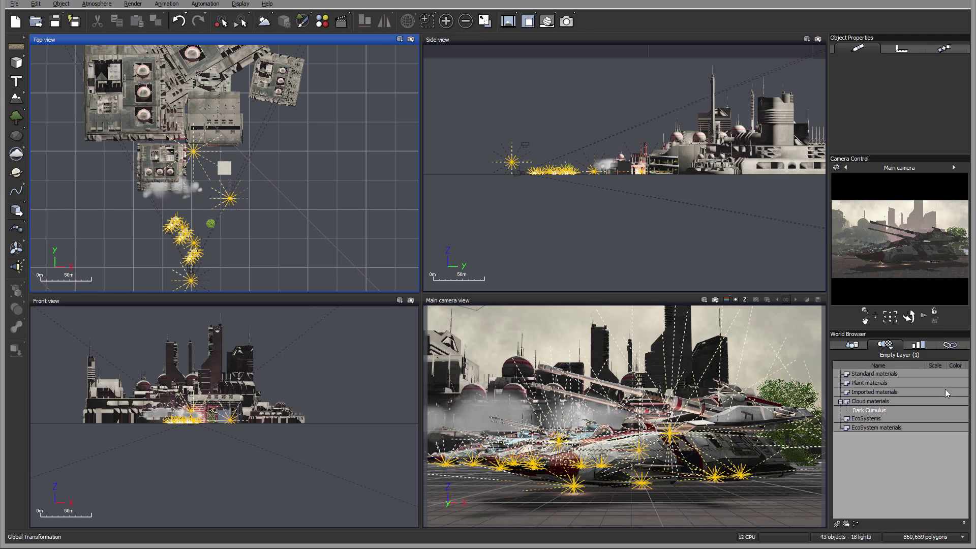
Select the TankGirlSetup0 group in the object layers and look through the list of materials it uses.
click(851, 345)
click(876, 414)
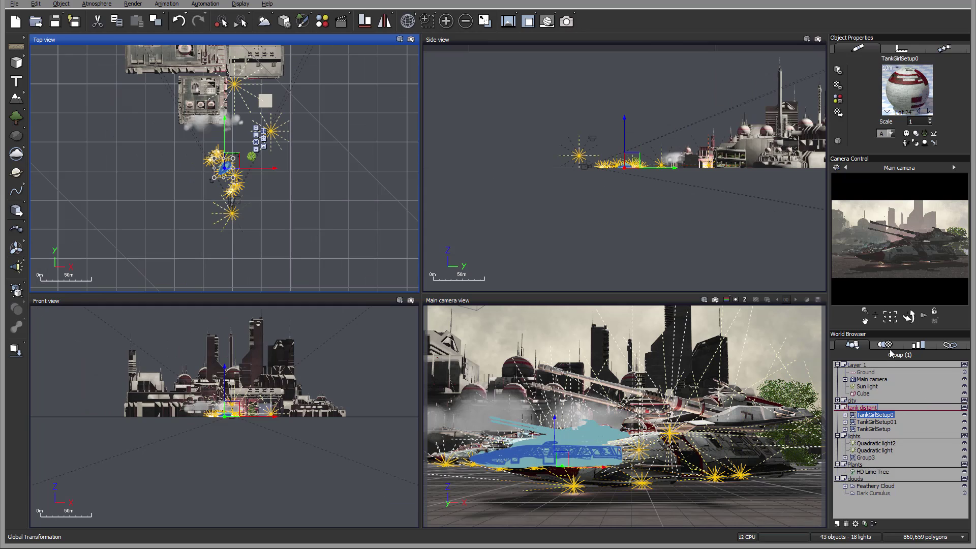
click(886, 346)
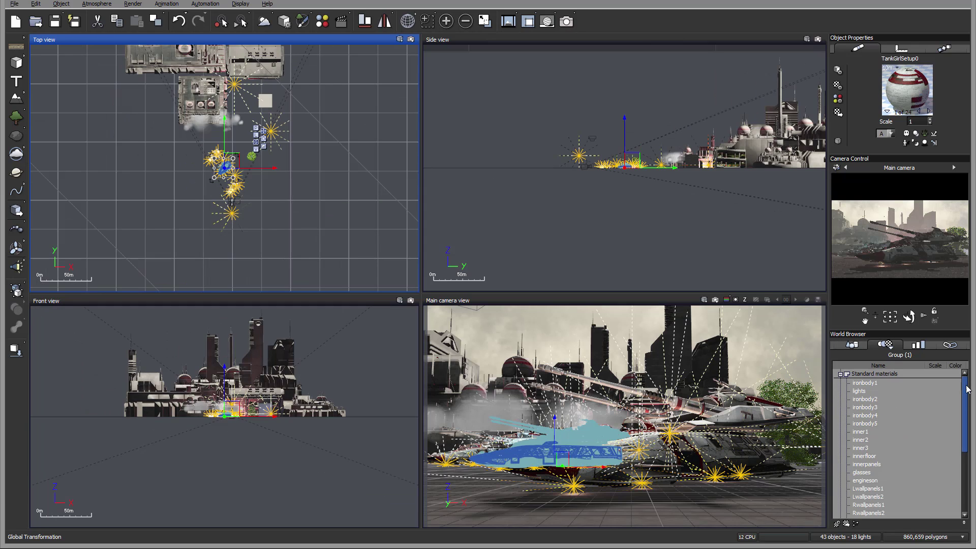
scroll(955, 384, down, 3)
scroll(954, 378, up, 3)
scroll(955, 377, down, 2)
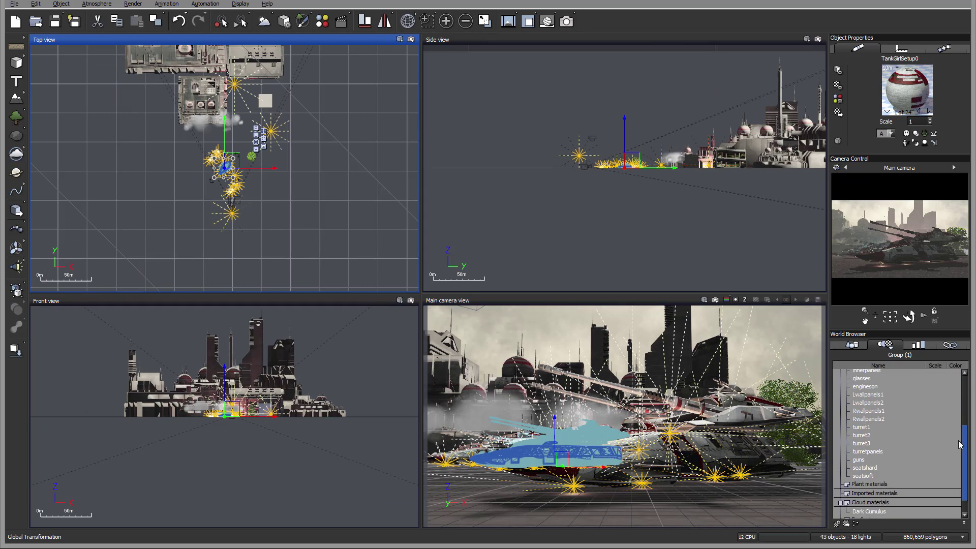
scroll(954, 377, up, 2)
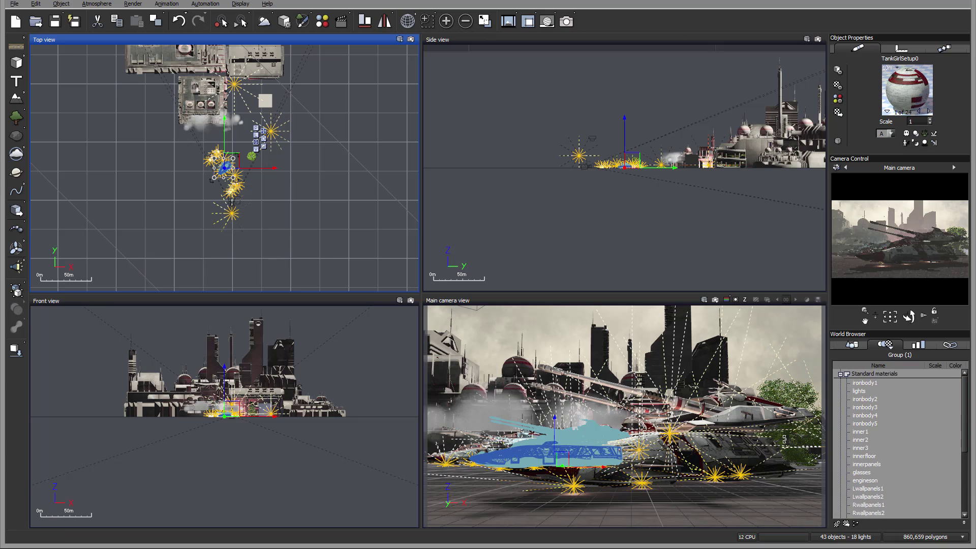
Highlight the tank parts using ironbody1, ironbody2, ironbody5, inner1, innerfloor, innerpanels, Lwallpanels1 and Lwallpanels2, one material at a time.
click(865, 383)
click(859, 400)
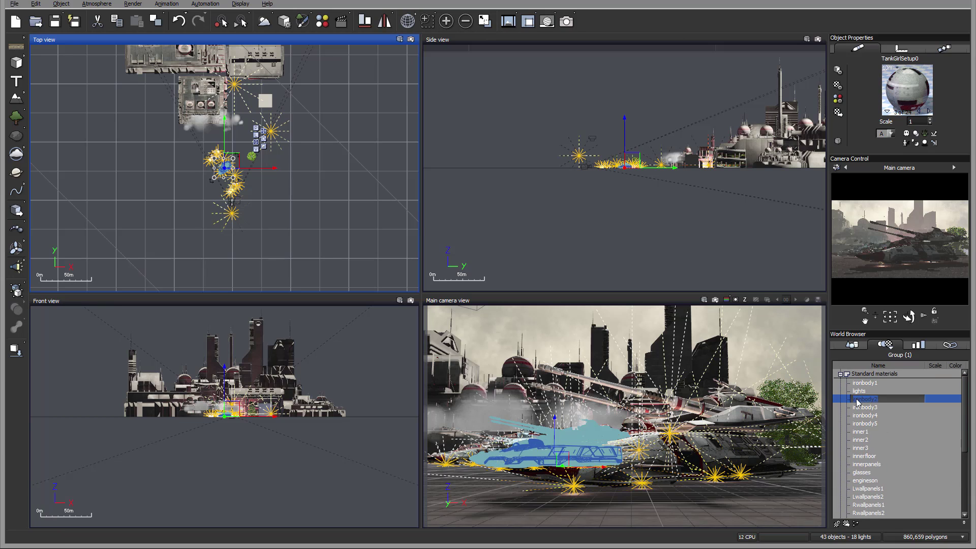
click(859, 424)
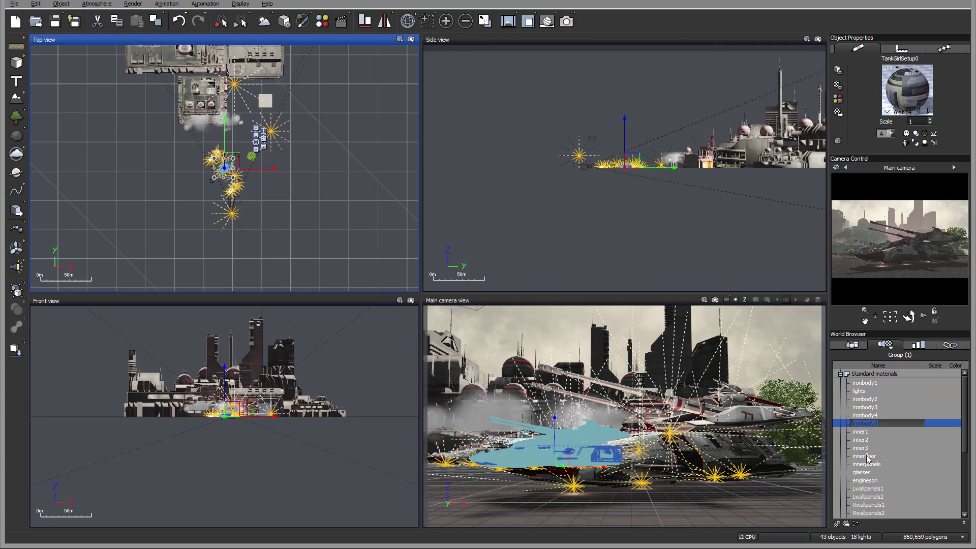
click(860, 433)
click(864, 456)
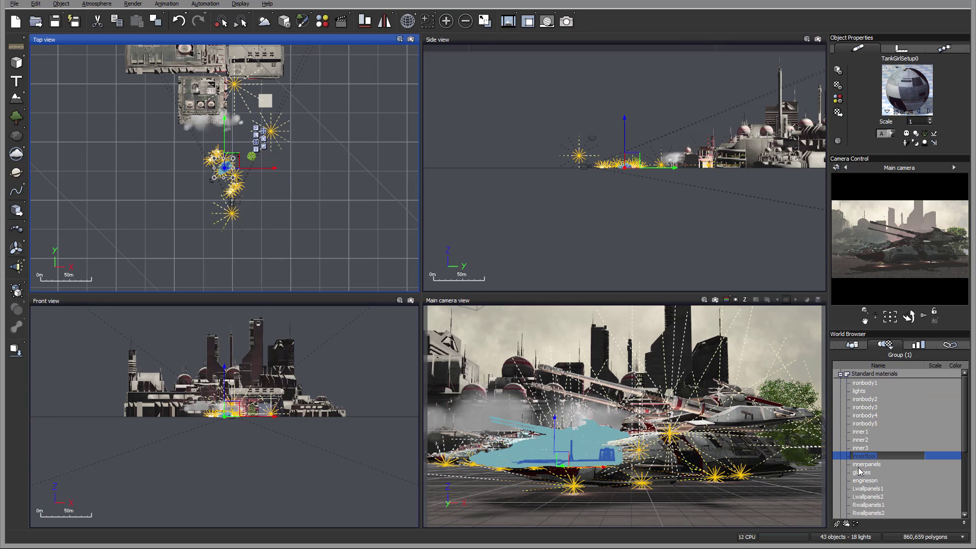
click(864, 464)
click(857, 489)
click(859, 497)
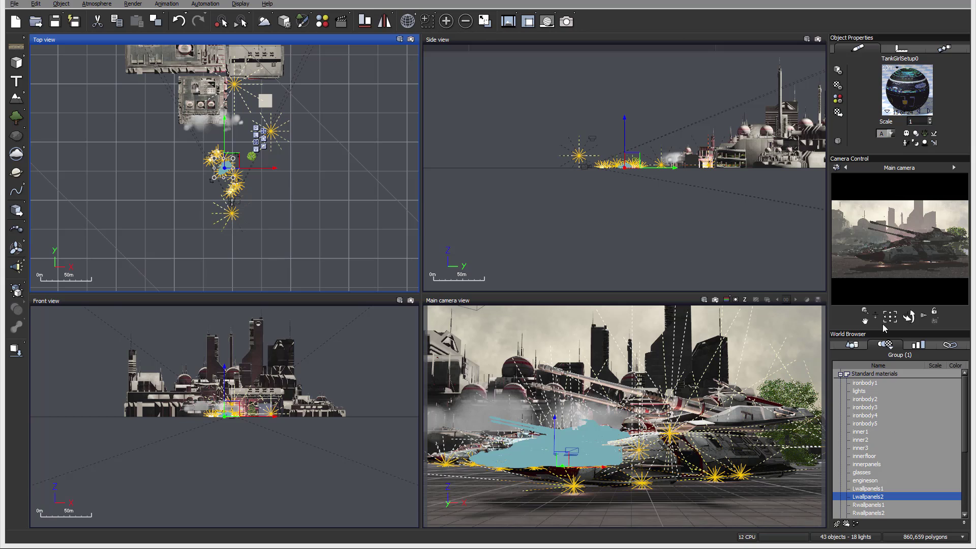
Switch off the names-only and selected-objects-only options of the material list, and select the objects using ironbody1.
click(885, 347)
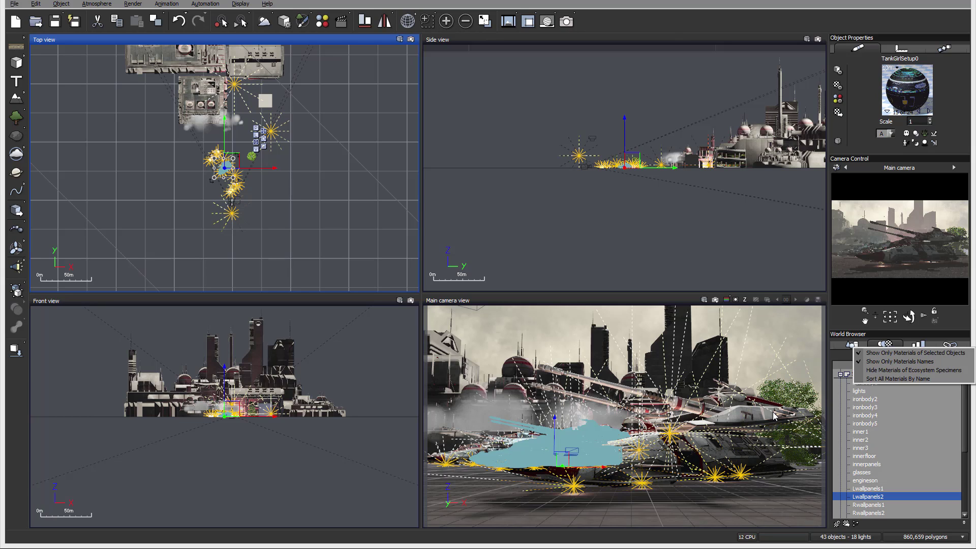
click(876, 355)
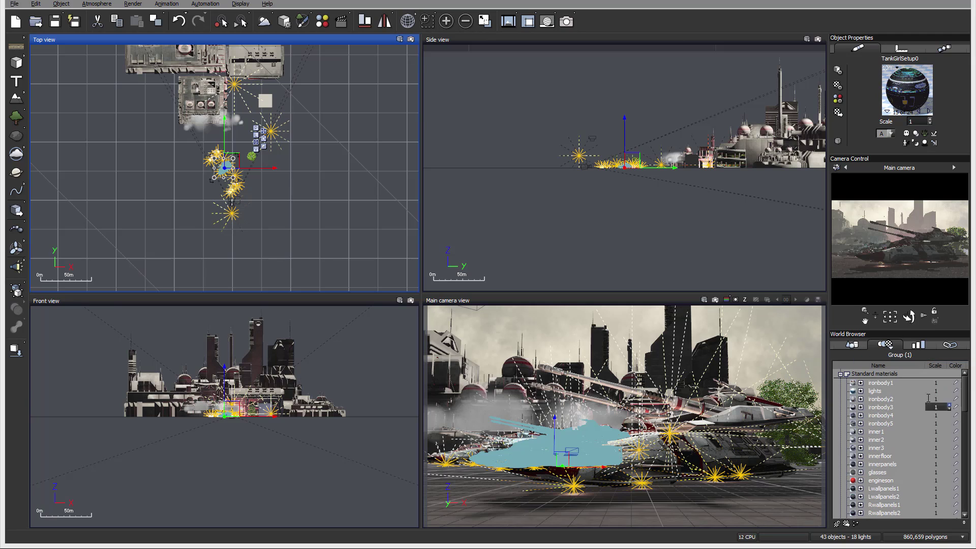
click(881, 383)
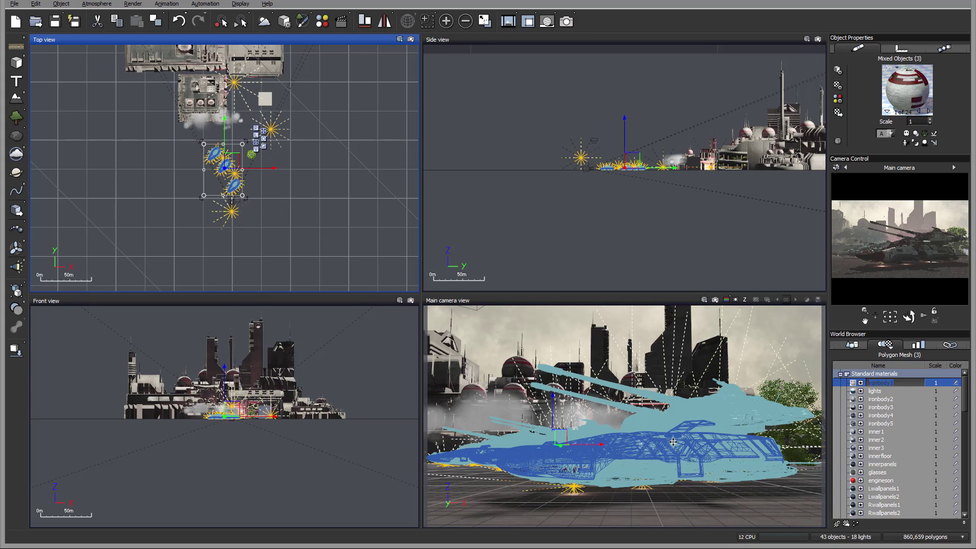
Edit the ironbody1 material so its picture blends 100% with the blend color, and accept the change.
double_click(904, 90)
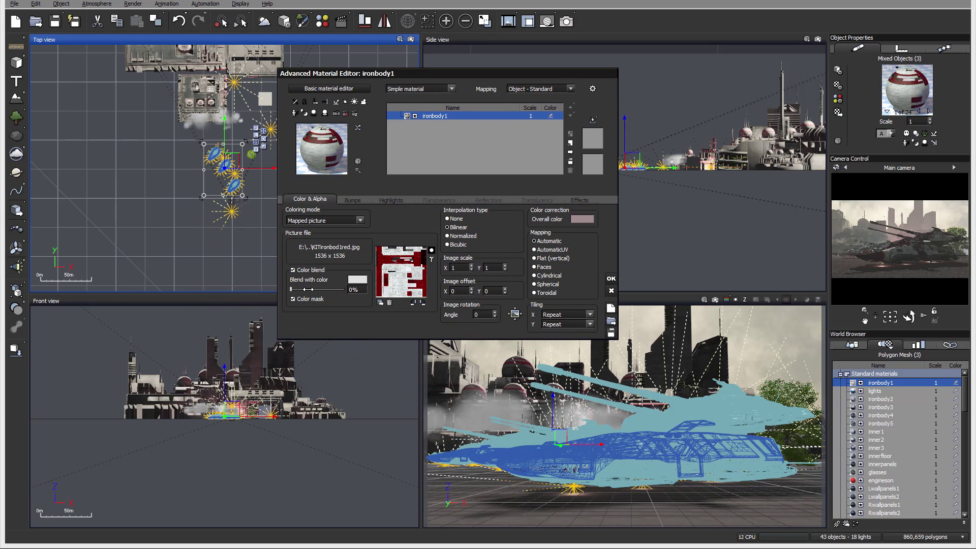
drag(305, 289, 417, 286)
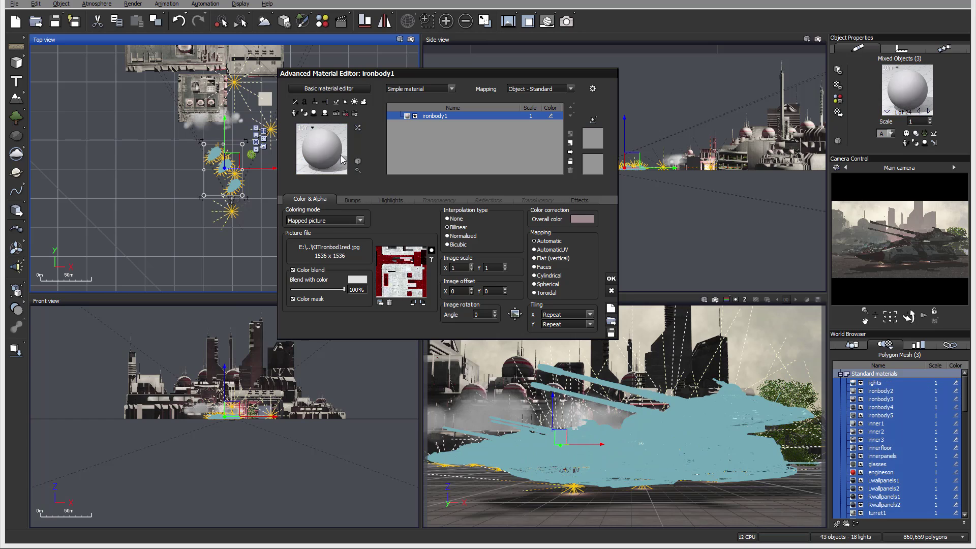
click(612, 279)
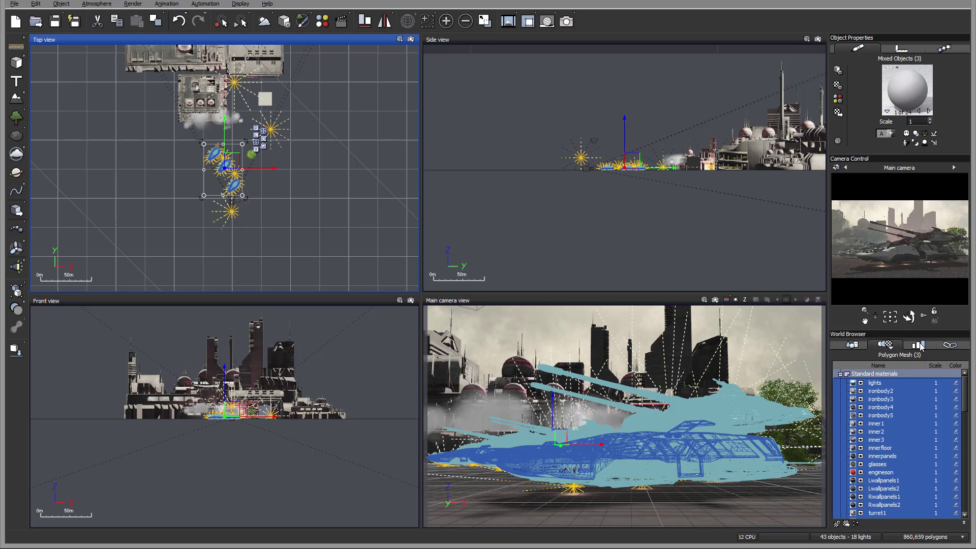
Open all 24 materials of the selected tanks for editing together, keeping the main camera preview unobstructed.
click(888, 113)
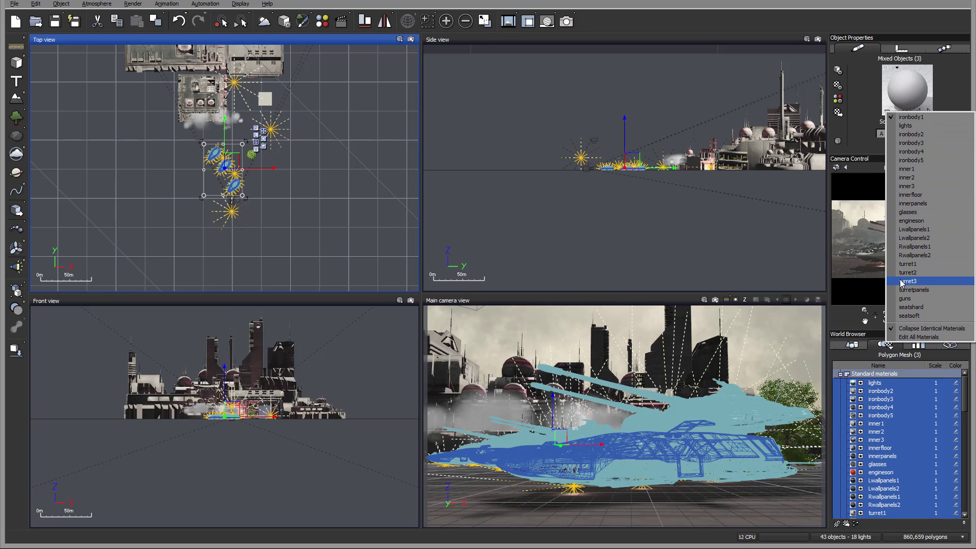
click(918, 337)
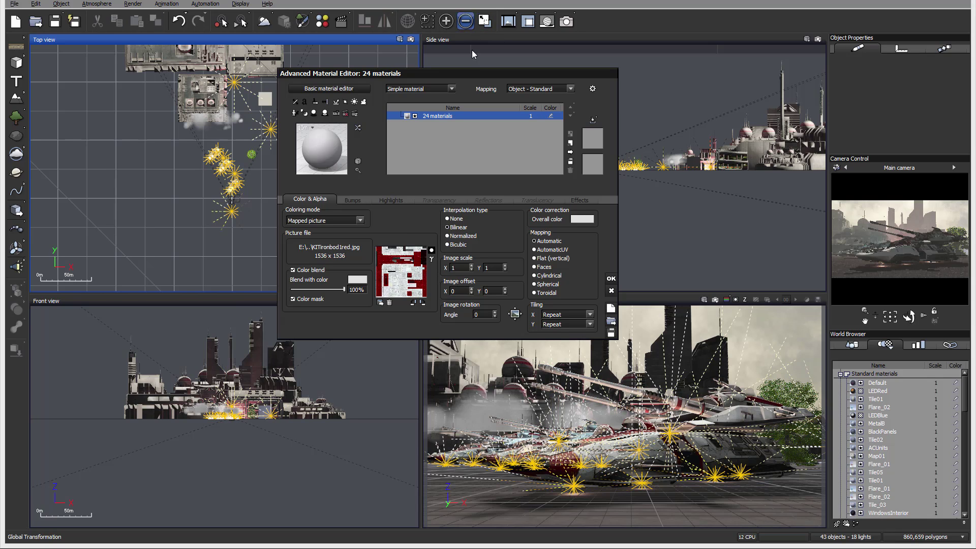
drag(483, 73, 589, 85)
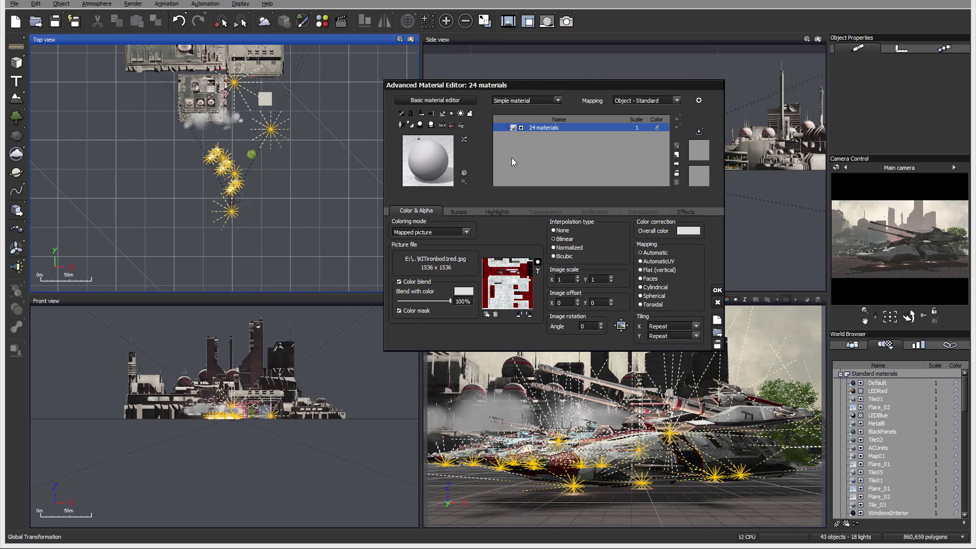
click(532, 127)
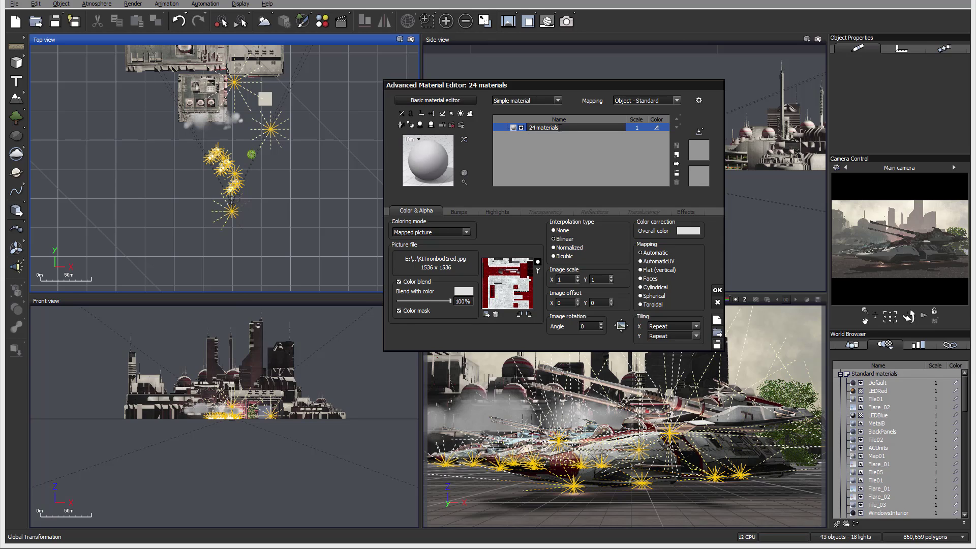
drag(608, 86, 591, 100)
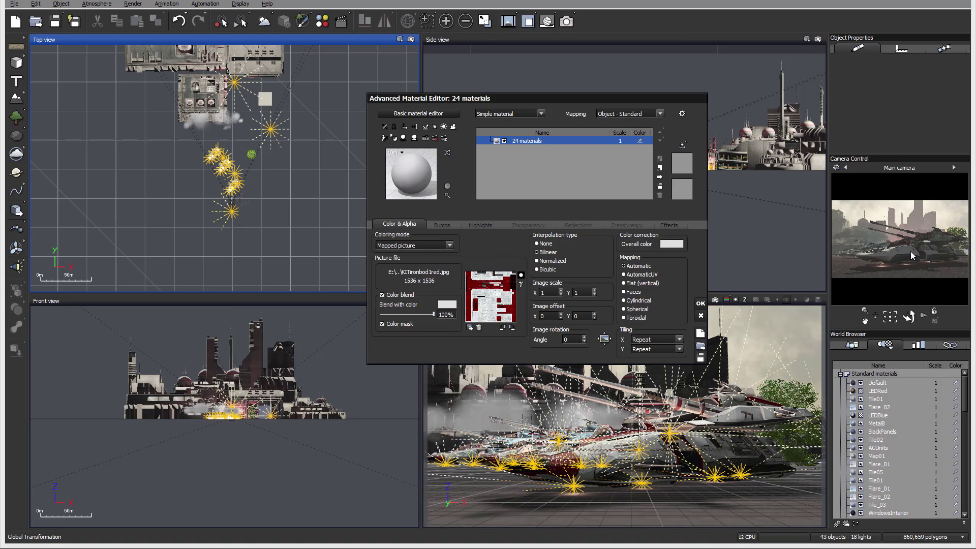
Set the bump depth of all 24 tank materials to 0.4 and accept the change.
click(444, 225)
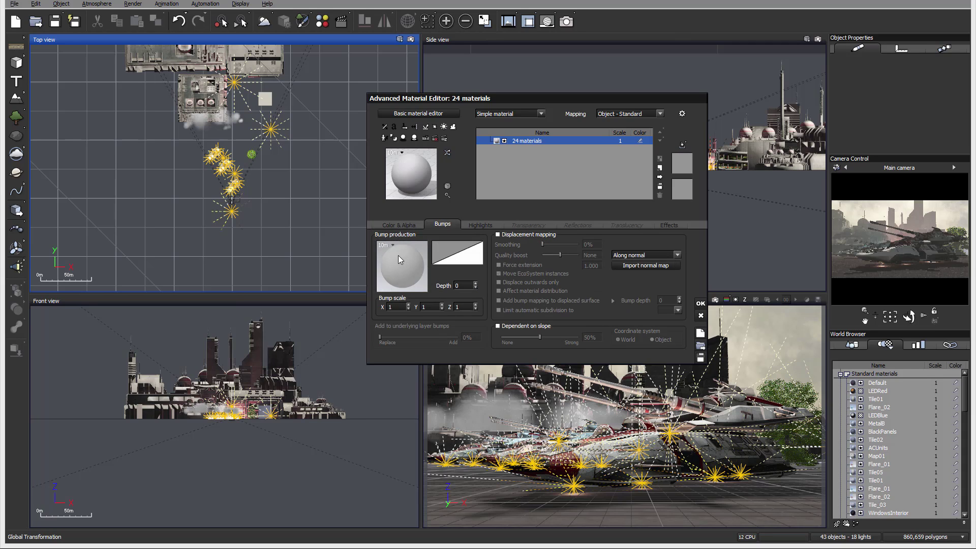
click(468, 285)
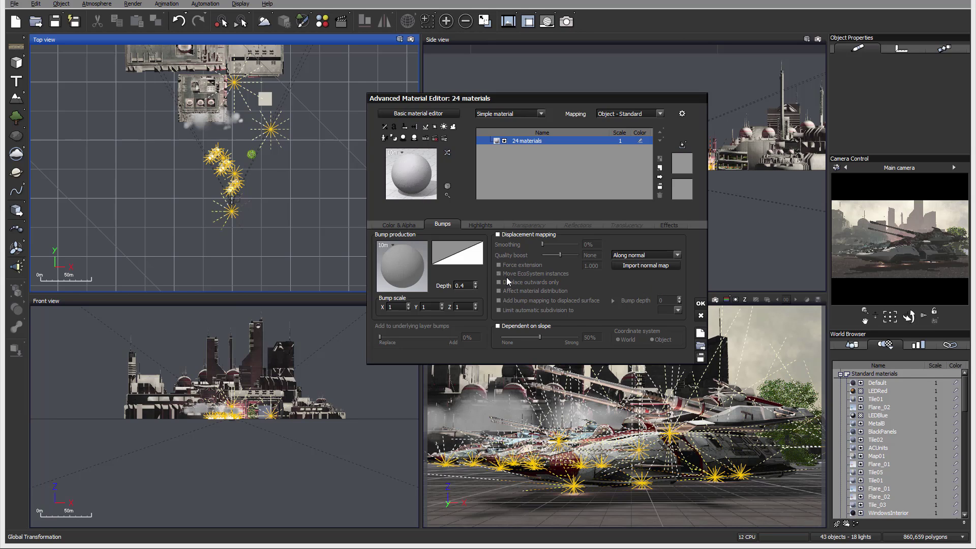
click(702, 306)
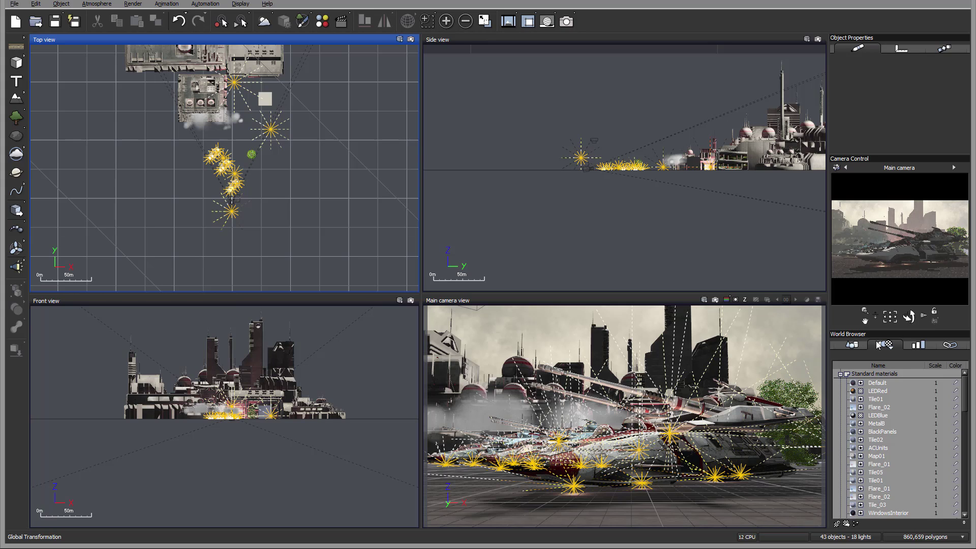
Select all objects in the tank distant layer, edit all their materials together, and set the bump depth to 0.
click(856, 345)
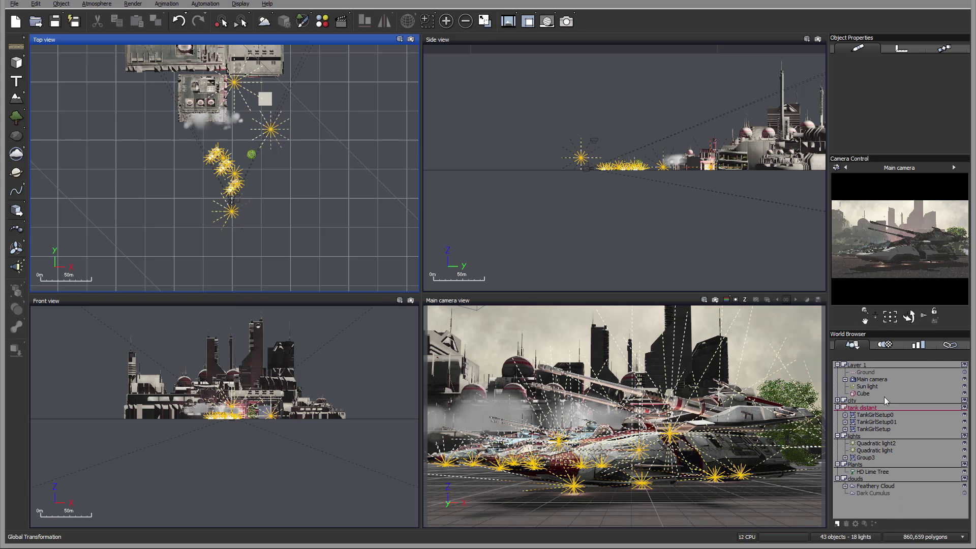
click(864, 407)
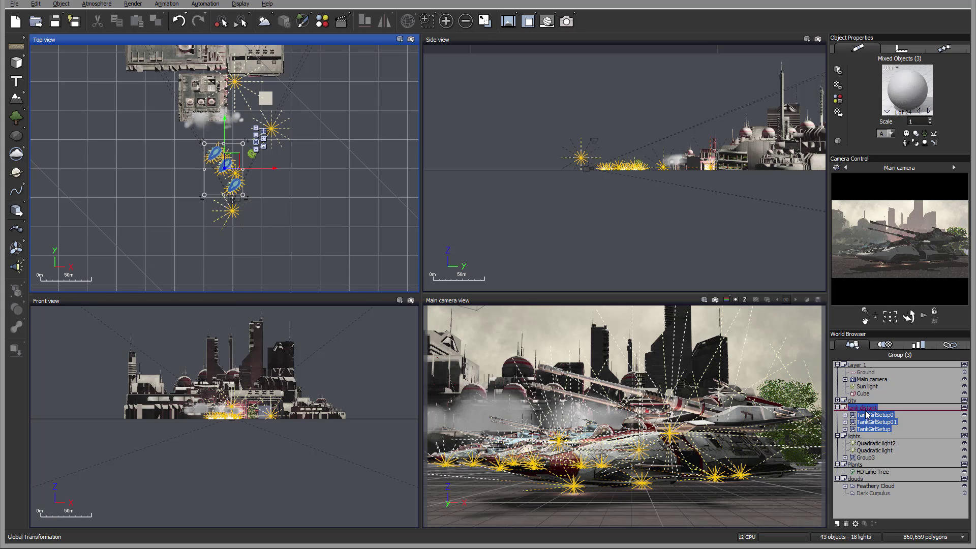
click(887, 112)
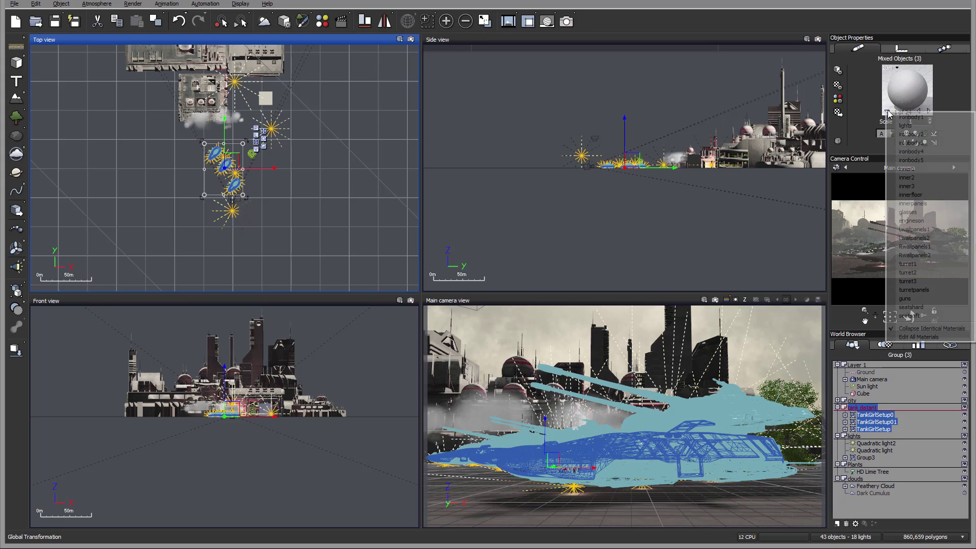
click(910, 337)
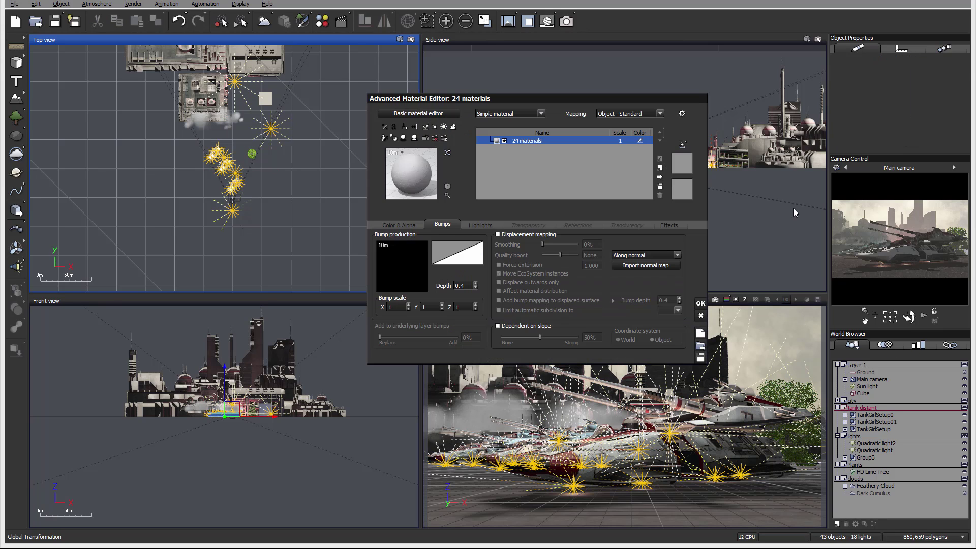
double_click(468, 285)
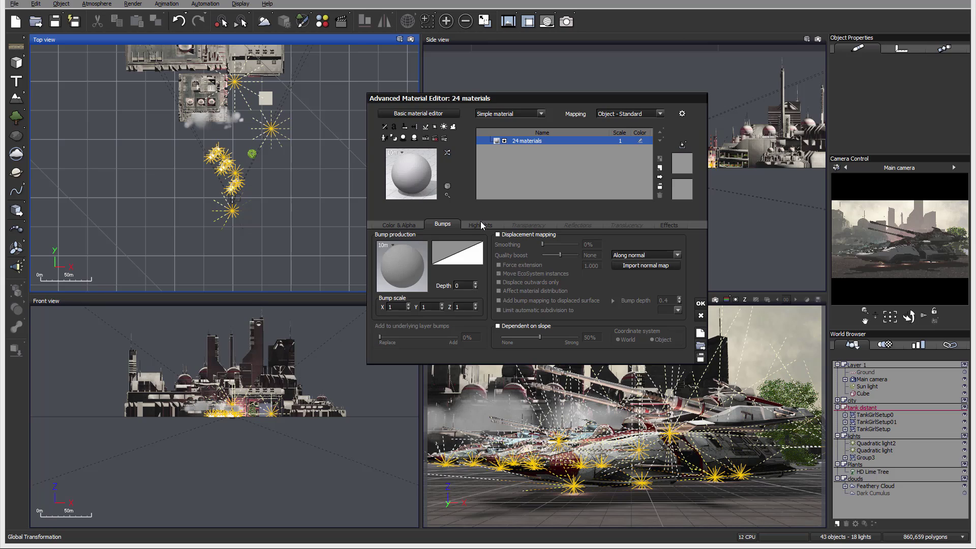
Set the 24 materials' highlight global intensity to 23% and highlight global size to 2%, and return to the Color & Alpha settings.
click(481, 224)
drag(393, 293, 389, 295)
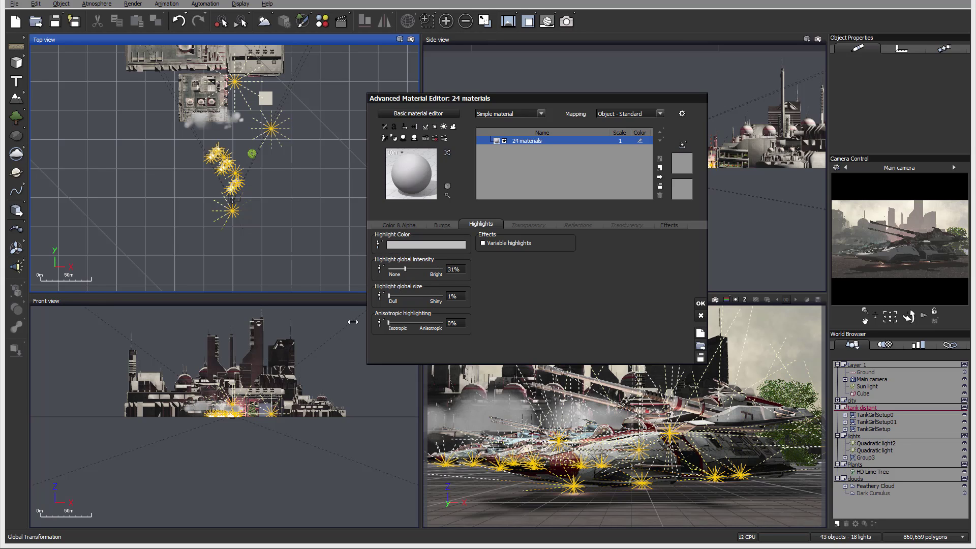
drag(353, 322, 390, 317)
drag(405, 269, 400, 269)
mouse_move(410, 270)
mouse_down()
mouse_move(441, 269)
mouse_move(412, 278)
mouse_up()
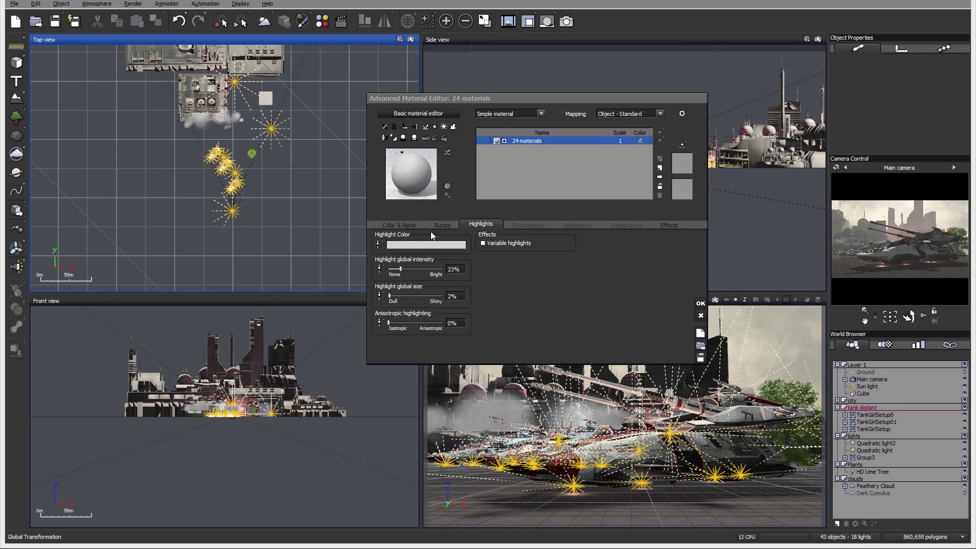
click(386, 226)
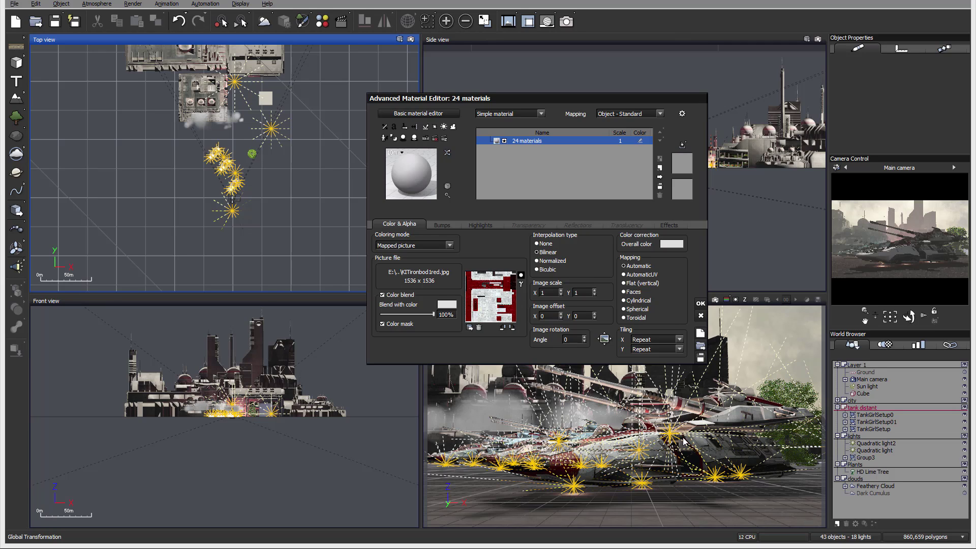
Check the Bumps, Highlights and Effects settings of the 24 materials and accept the changes.
click(442, 225)
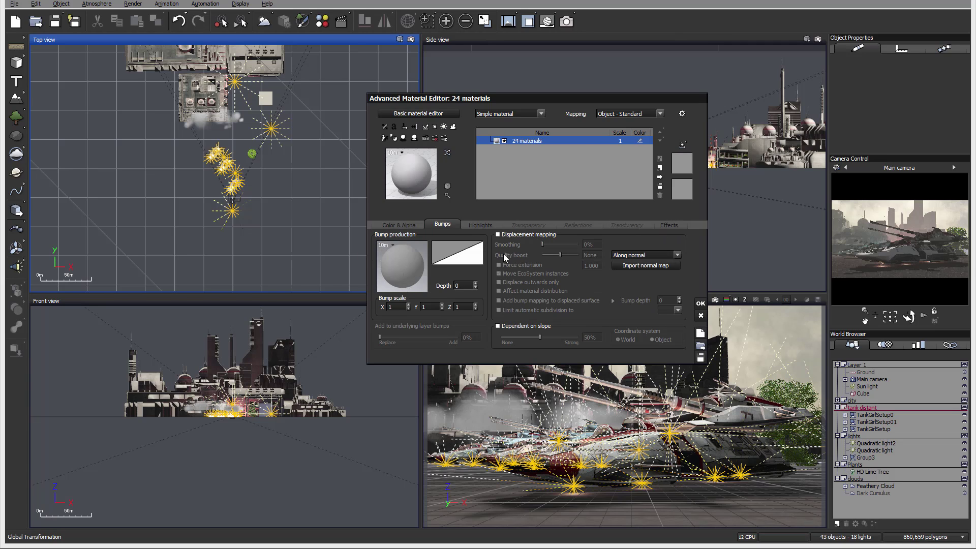
click(478, 226)
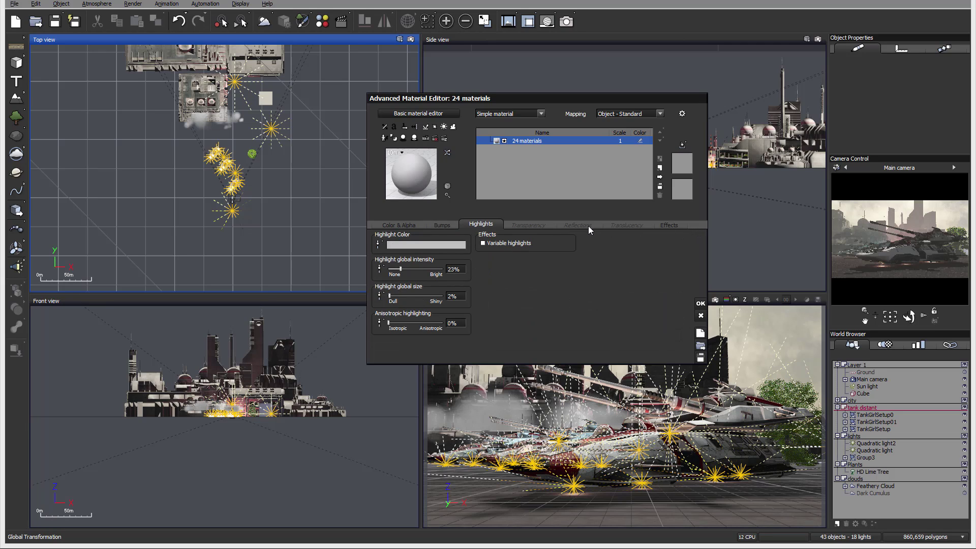
click(667, 225)
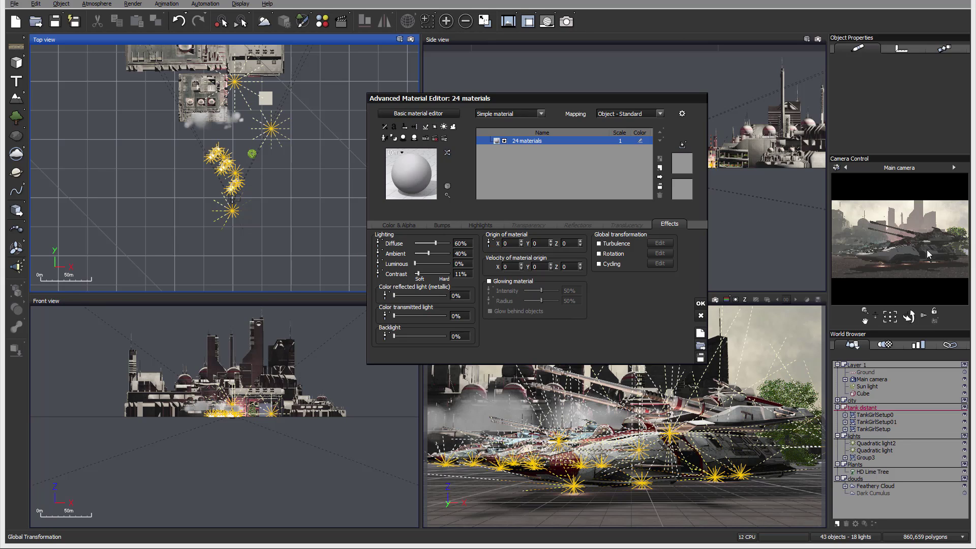
click(701, 304)
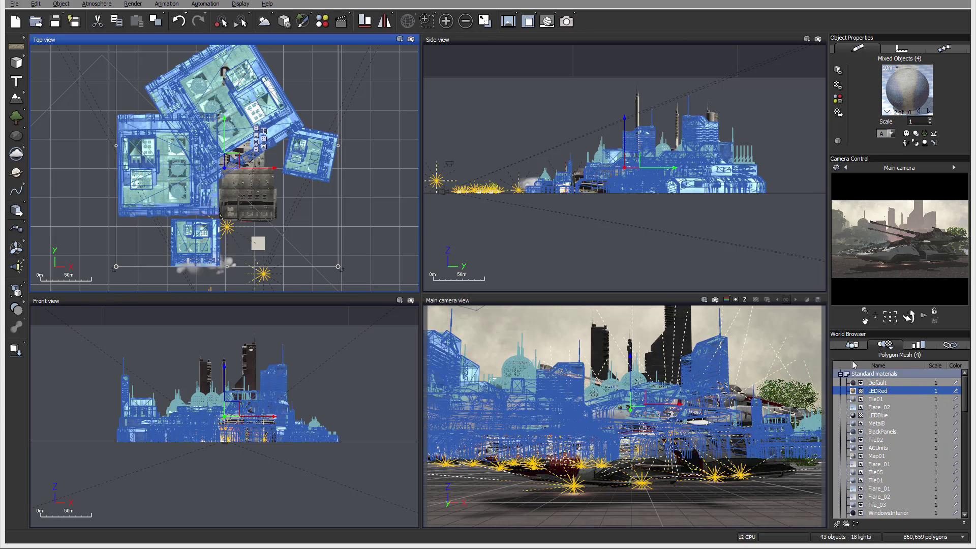
Hide the city layer, select all objects in the tank distant layer, and show the city again.
click(859, 345)
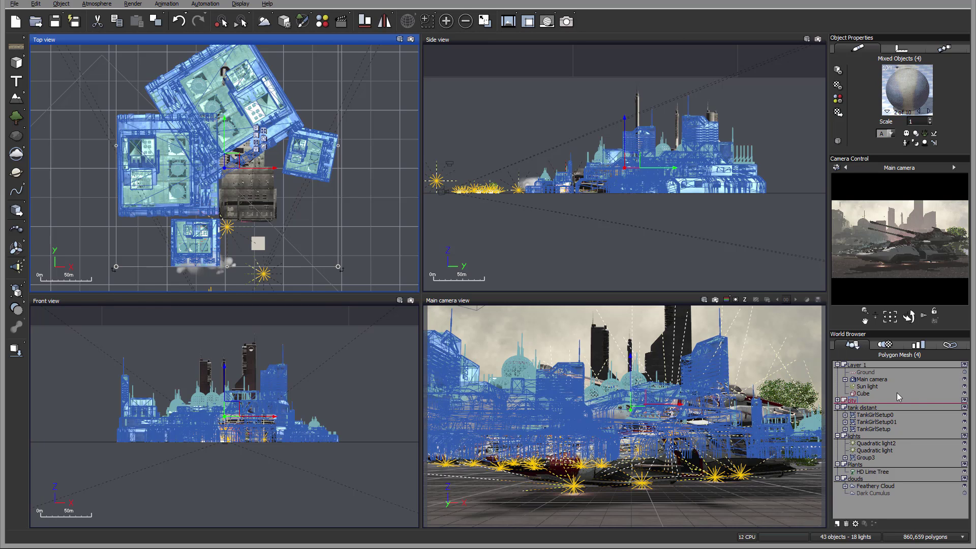
click(965, 401)
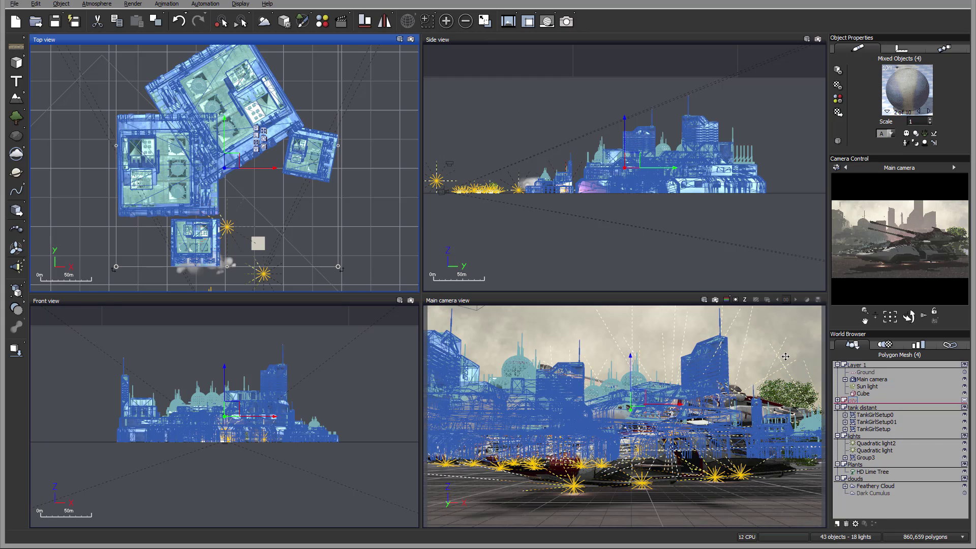
click(869, 408)
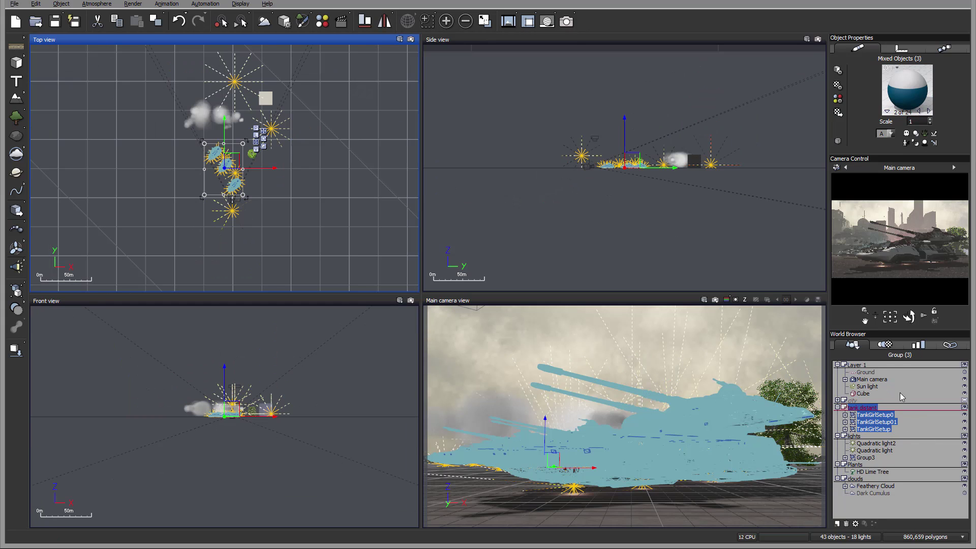
click(965, 401)
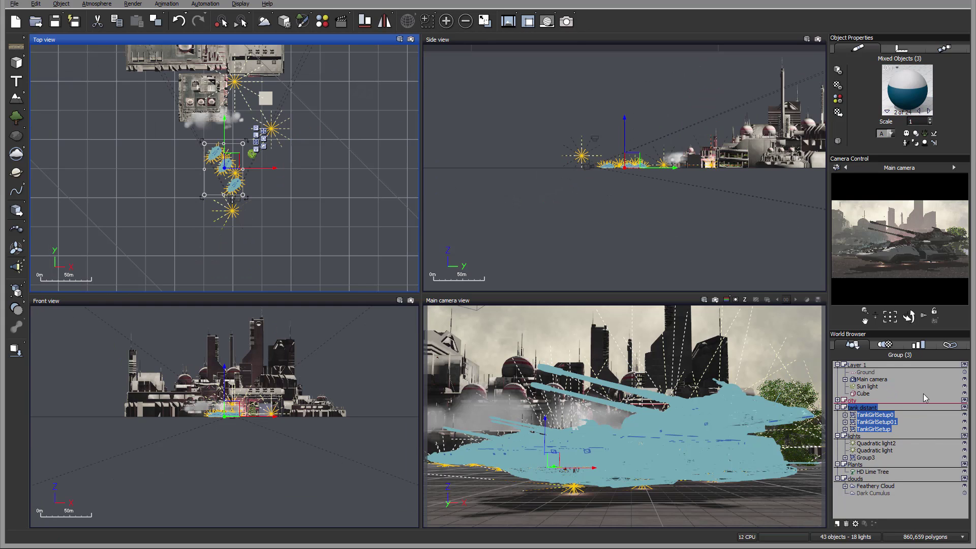
Cycle the Default material in the full material list through its color states and back to mapped.
click(888, 345)
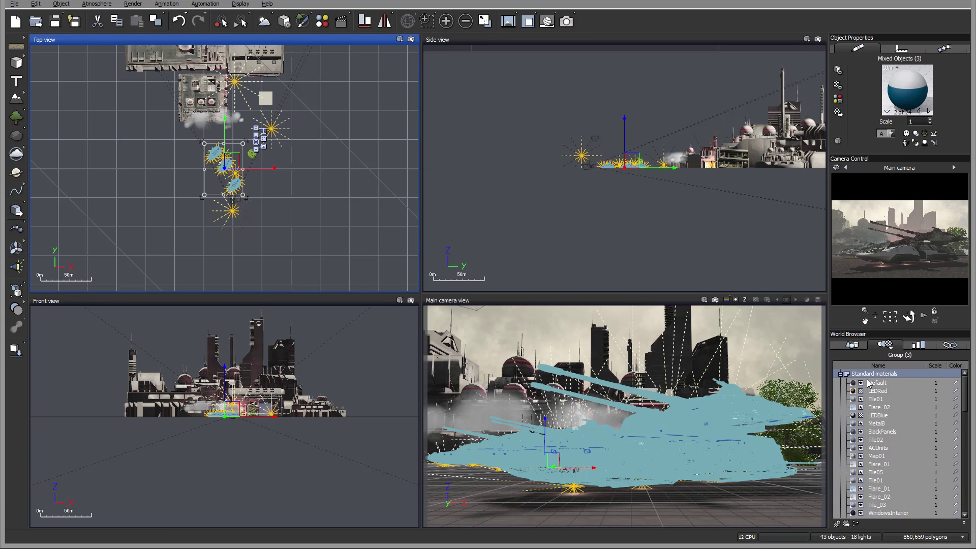
click(945, 384)
click(956, 385)
click(957, 384)
click(957, 384)
click(957, 386)
click(951, 326)
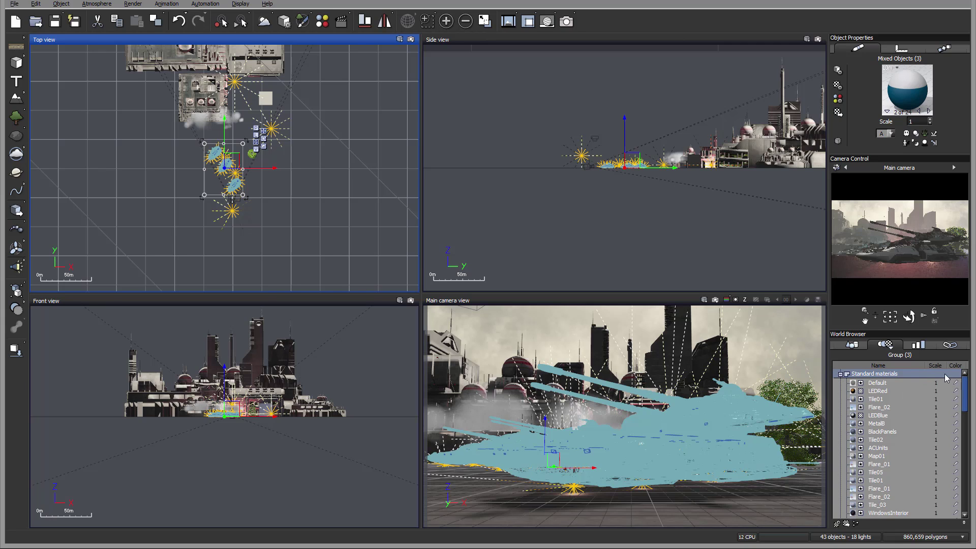
Limit the material list to the materials of the selected tanks and look through the filtered list.
click(890, 349)
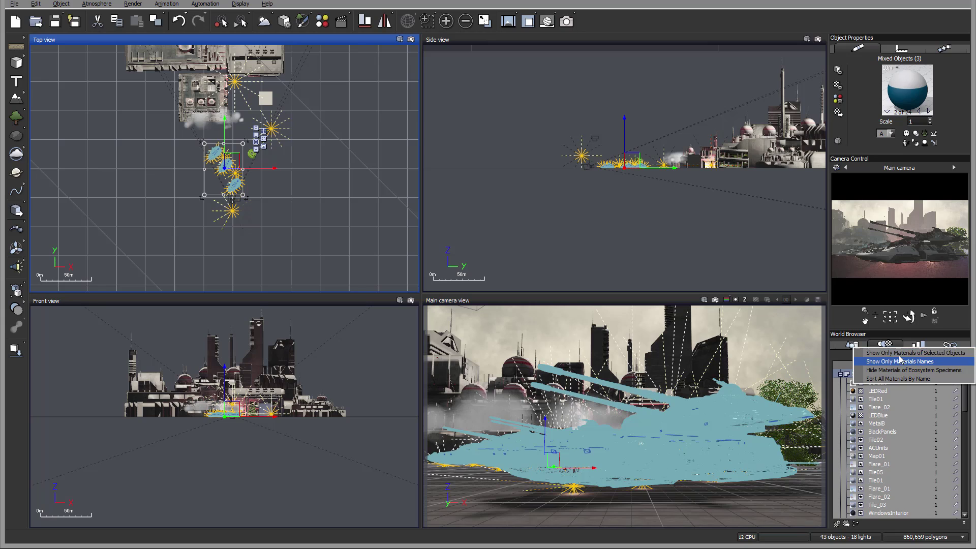
click(904, 354)
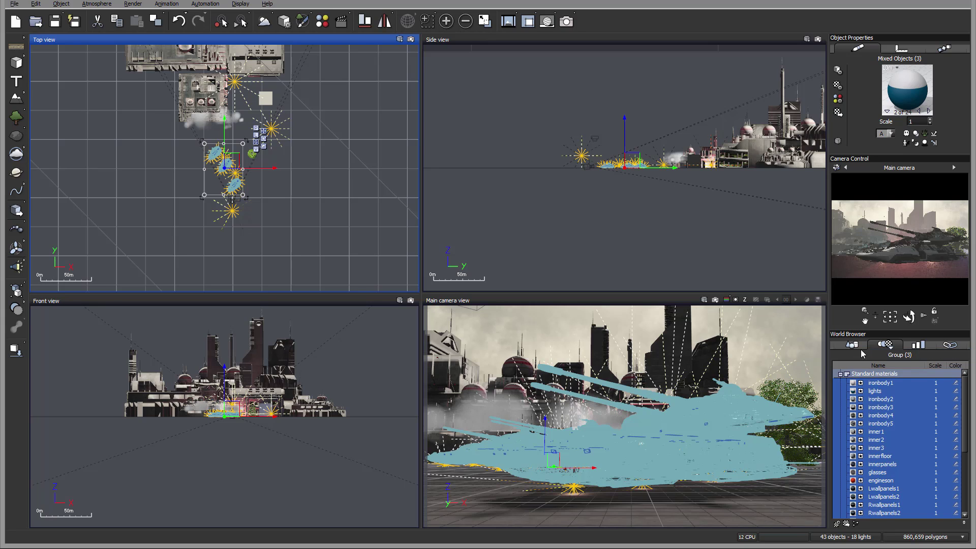
click(850, 348)
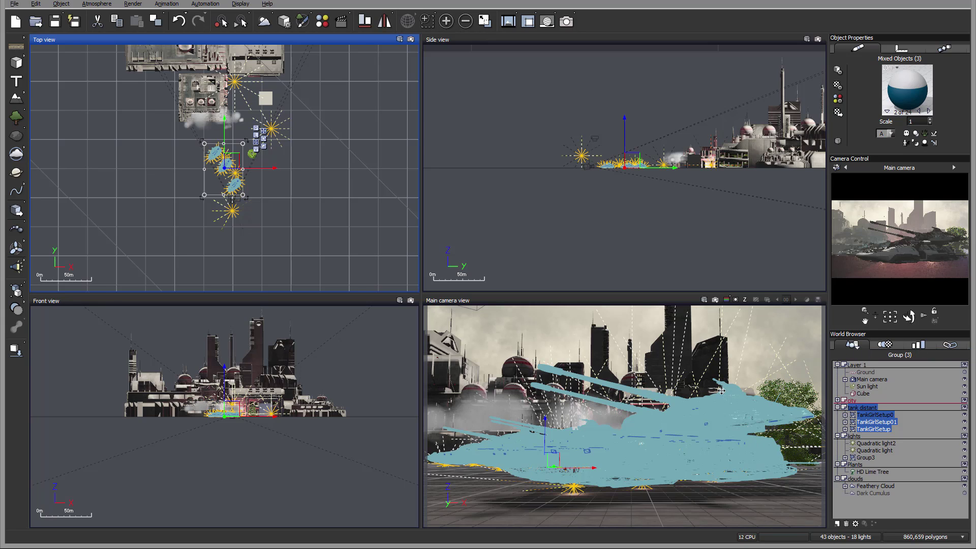
click(884, 346)
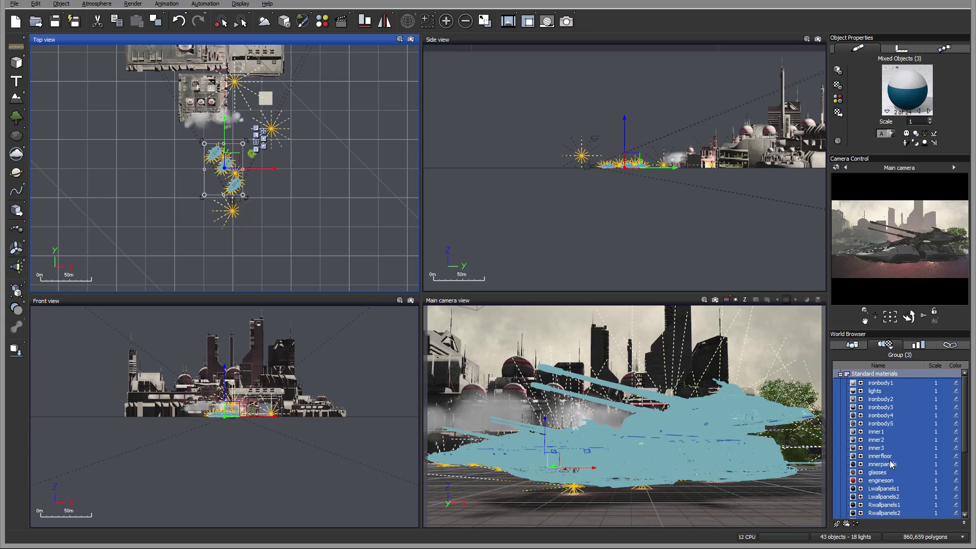
scroll(961, 400, down, 2)
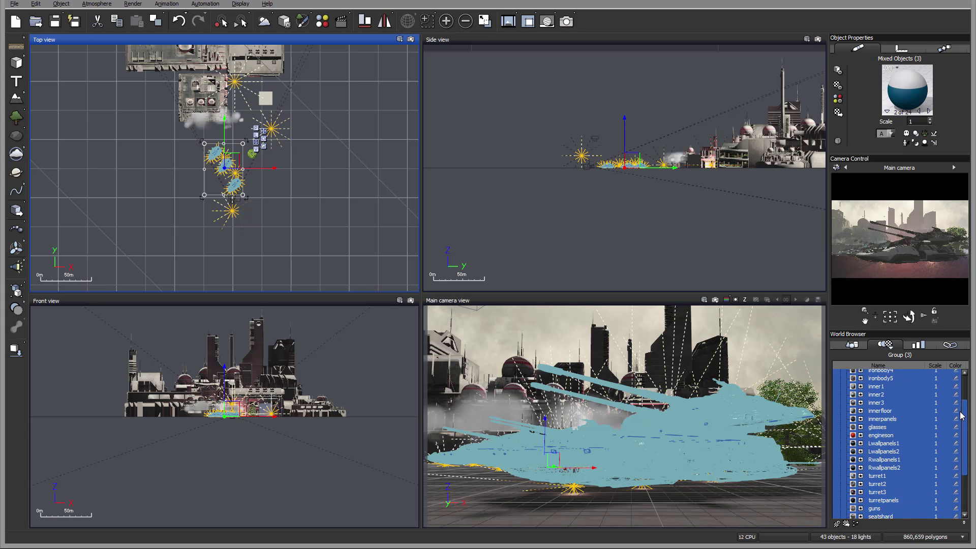
scroll(961, 400, up, 2)
Change the ironbody1 material from its mapped picture to a plain red color.
click(888, 383)
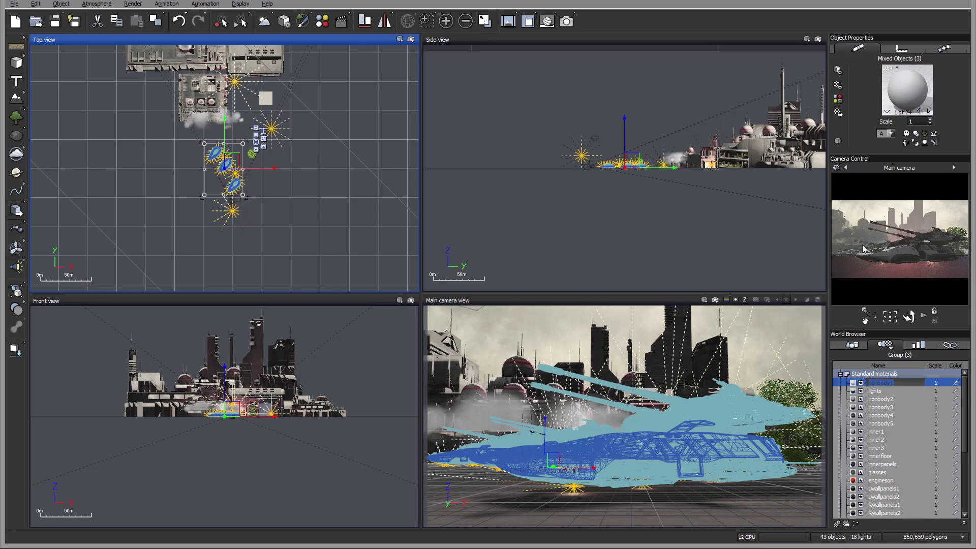
click(955, 384)
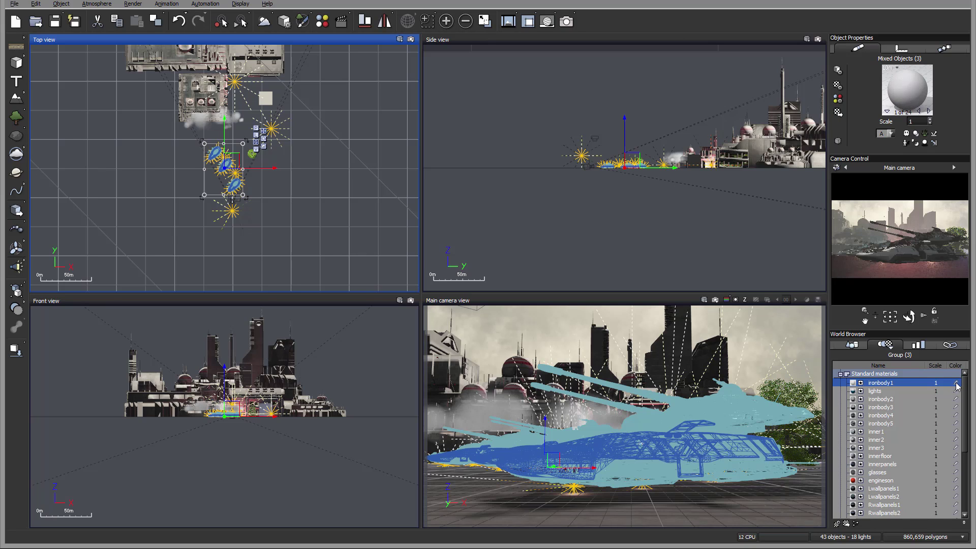
click(955, 383)
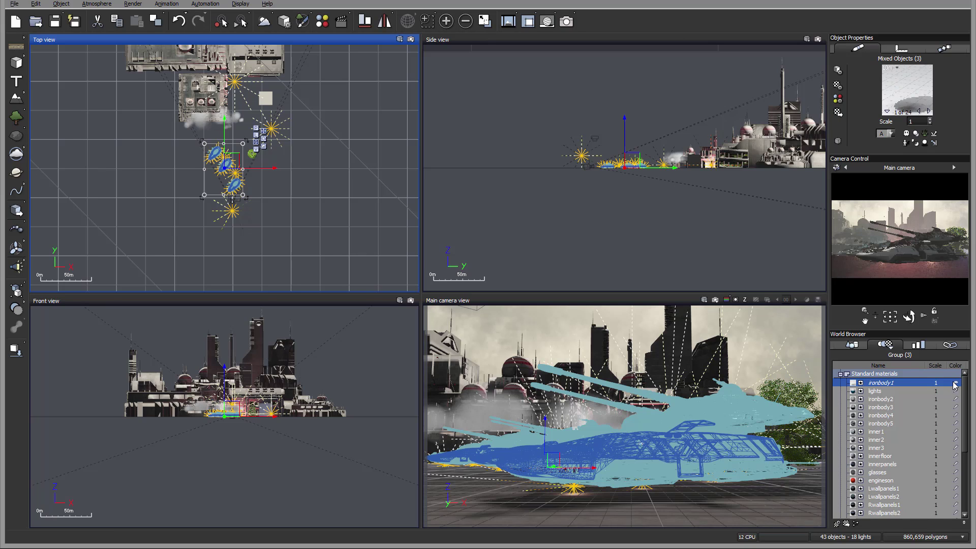
click(956, 383)
click(955, 382)
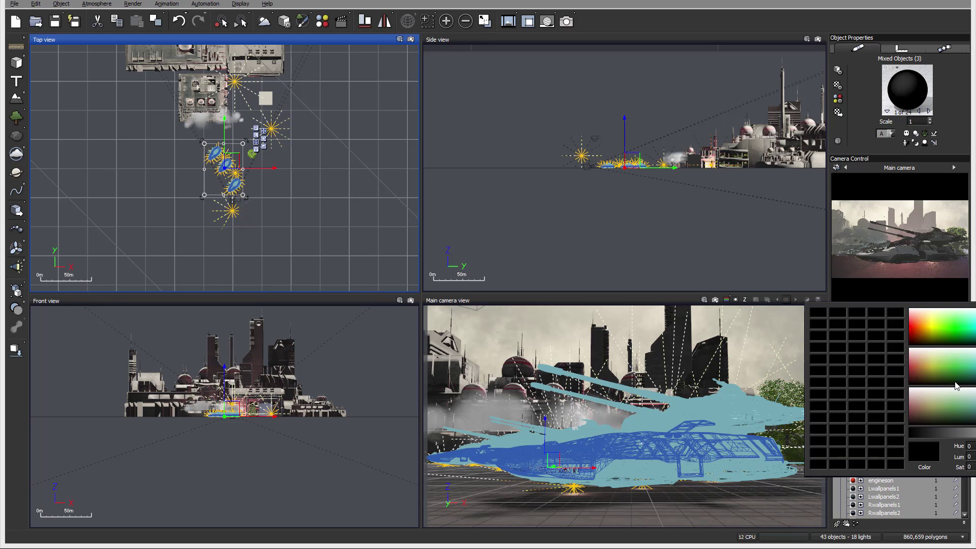
drag(922, 322, 912, 325)
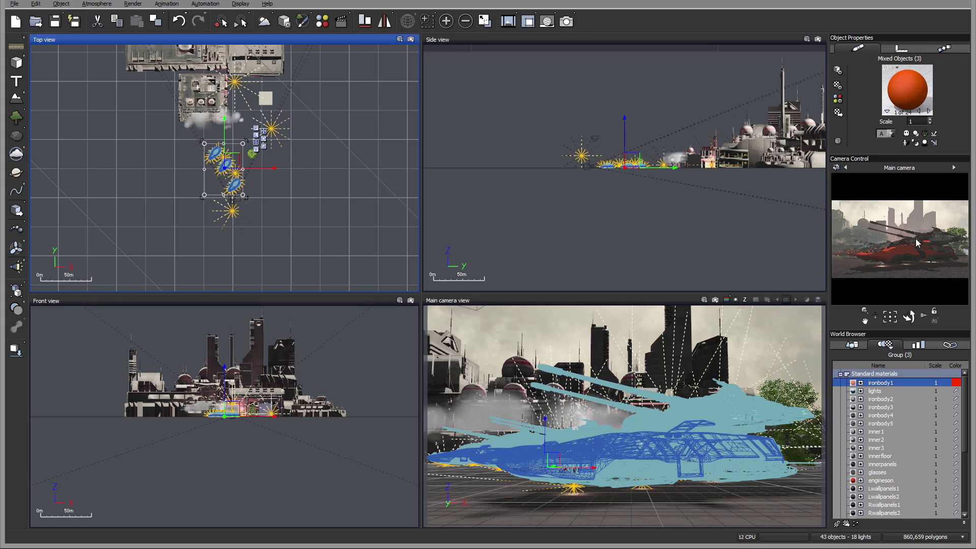
Enlarge the main camera preview and hide the tank materials from ironbody1 through Lwallpanels2, leaving out engineson.
drag(825, 216, 772, 216)
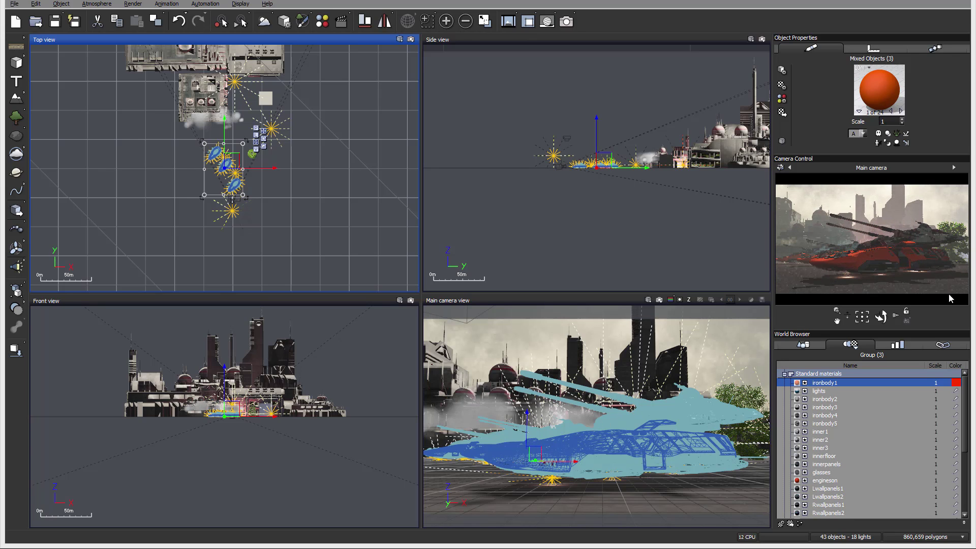
click(956, 384)
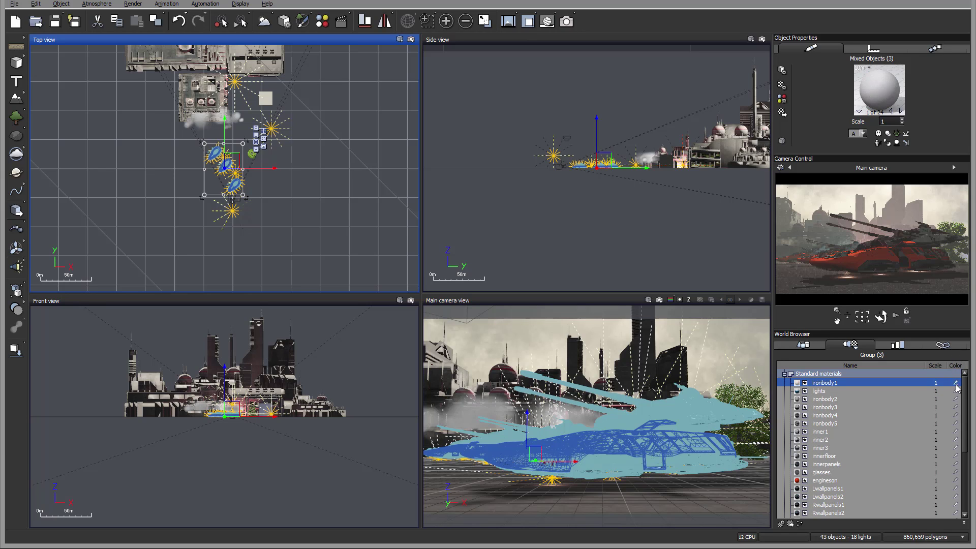
click(956, 384)
click(956, 399)
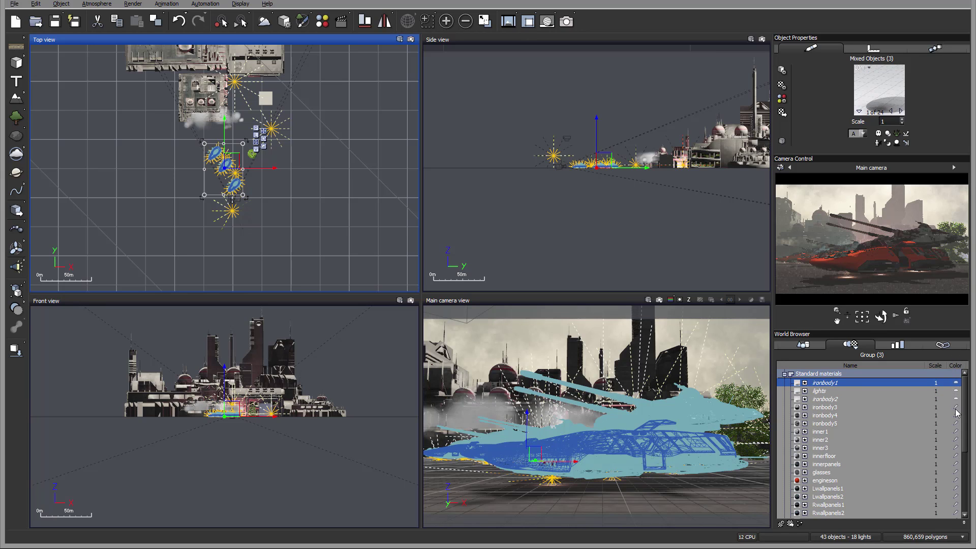
click(956, 407)
click(955, 415)
click(956, 423)
click(955, 432)
click(956, 440)
click(956, 448)
click(956, 457)
click(956, 464)
click(956, 473)
click(956, 489)
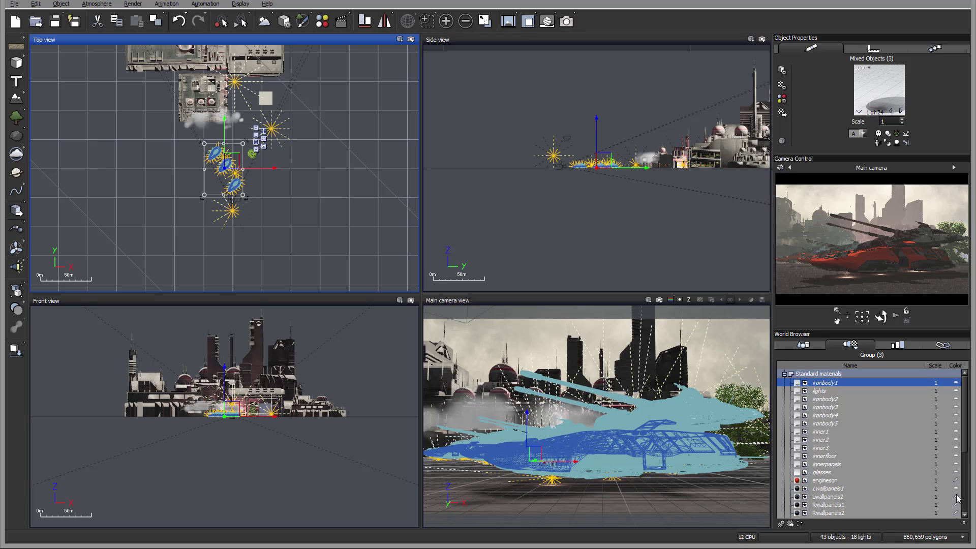
click(958, 497)
click(956, 497)
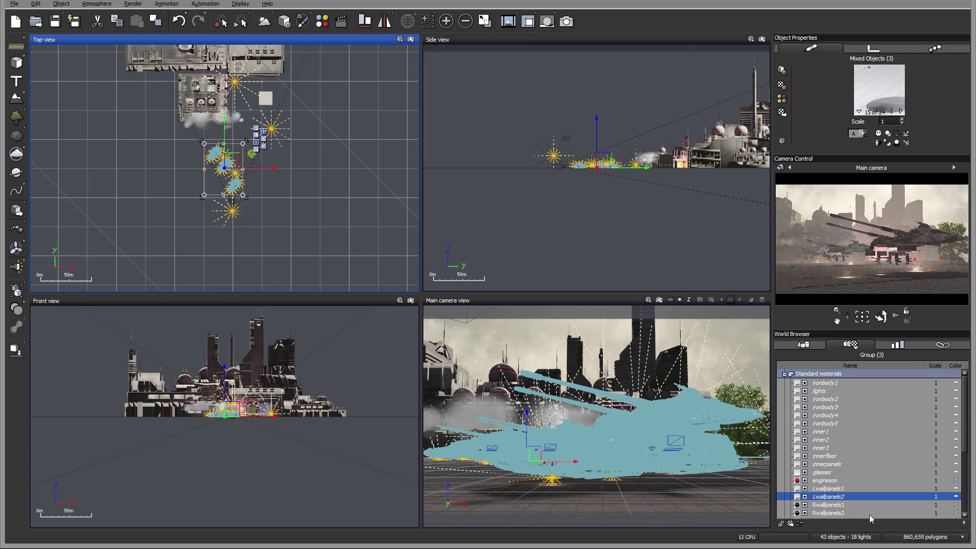
Collapse the standard materials and turn off the filter that shows only materials of selected objects.
click(785, 373)
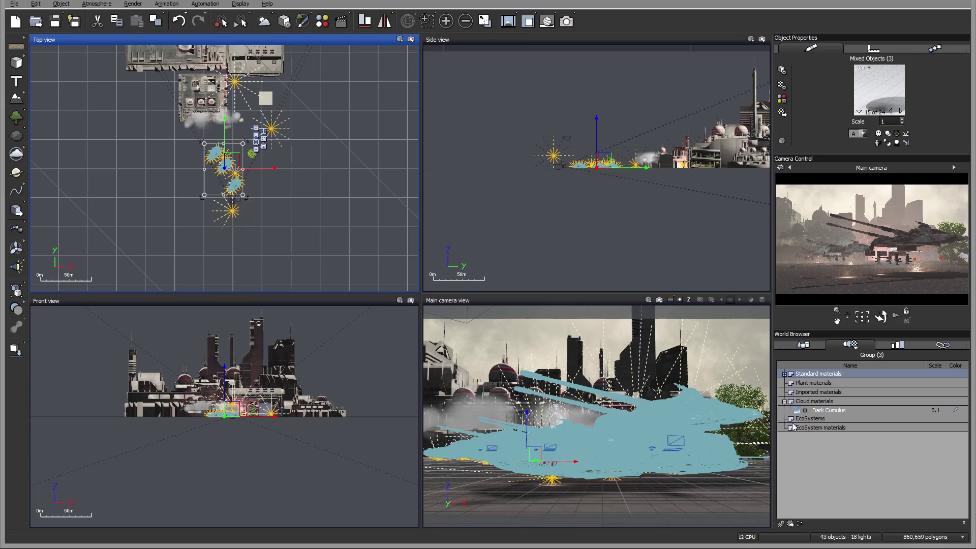
click(824, 418)
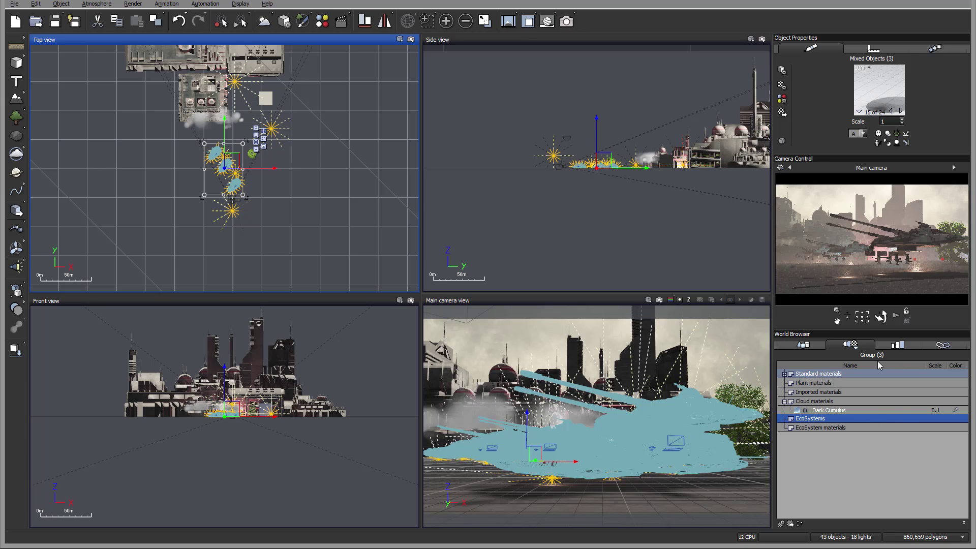
click(858, 348)
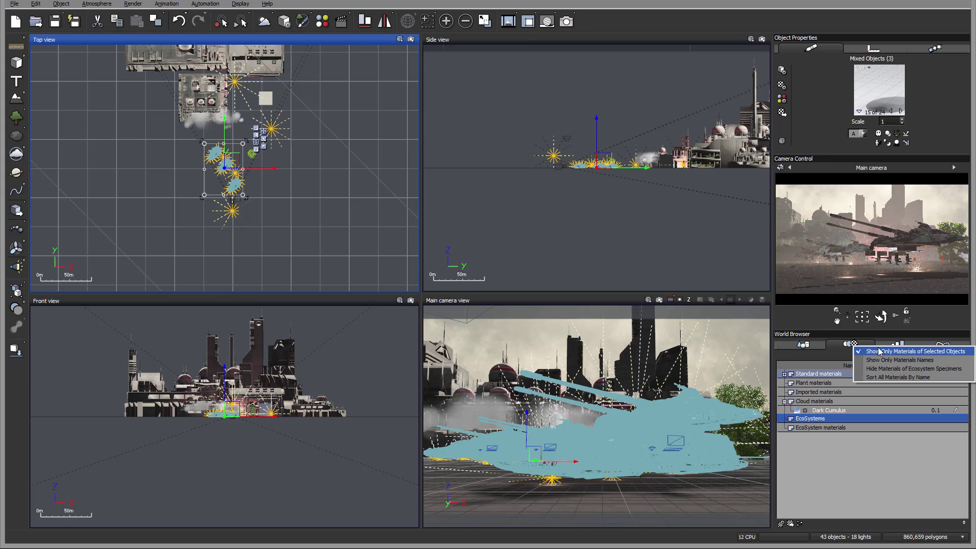
click(880, 351)
click(852, 349)
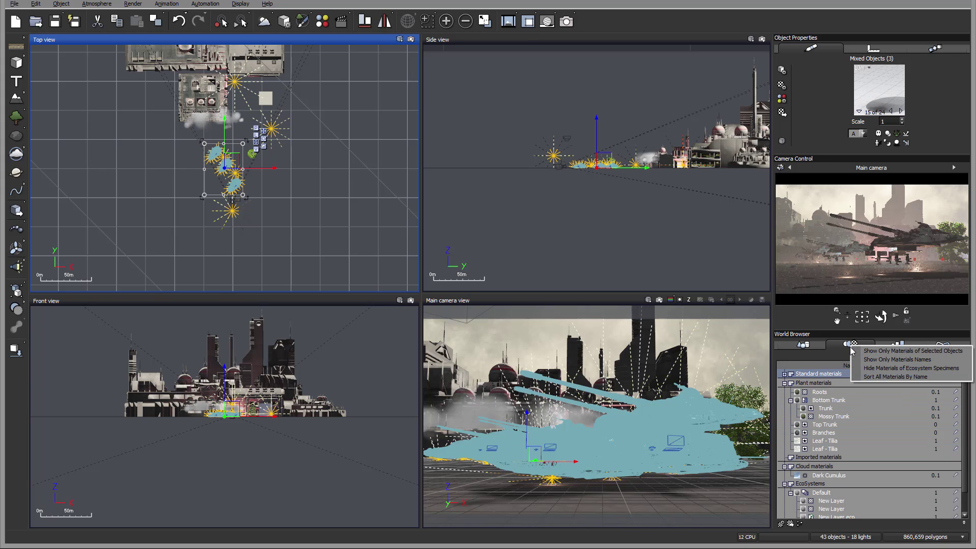
click(851, 346)
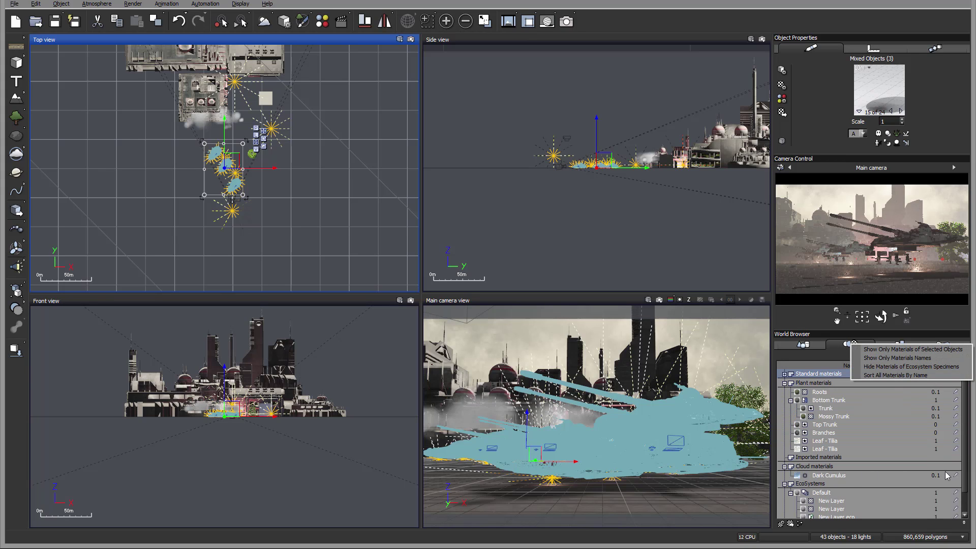
Hide the Dark Cumulus cloud material and the Default EcoSystem material.
click(957, 479)
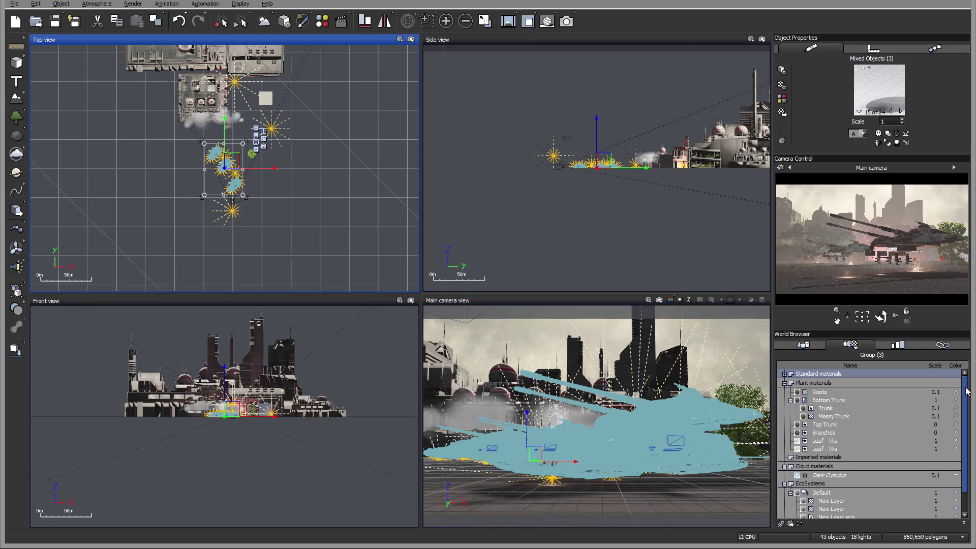
scroll(936, 442, down, 2)
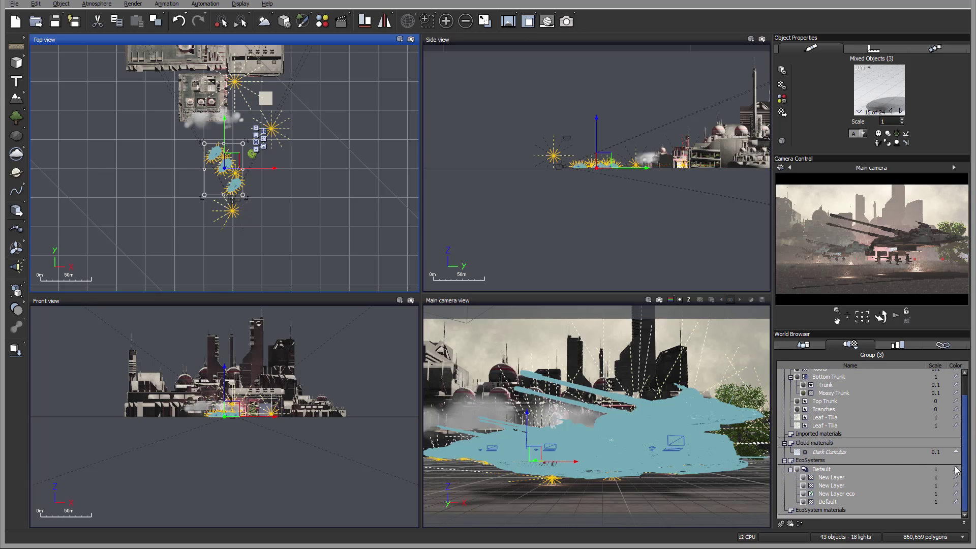
click(956, 471)
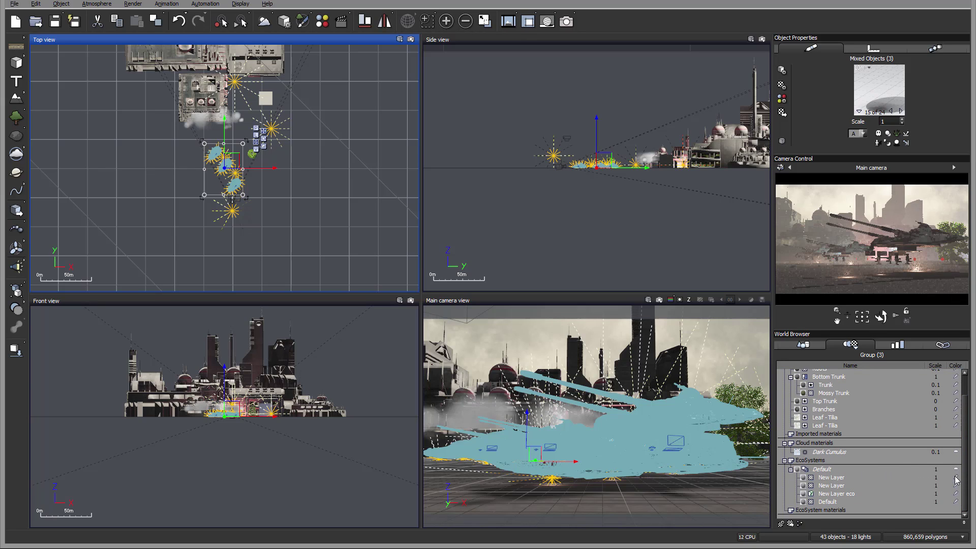